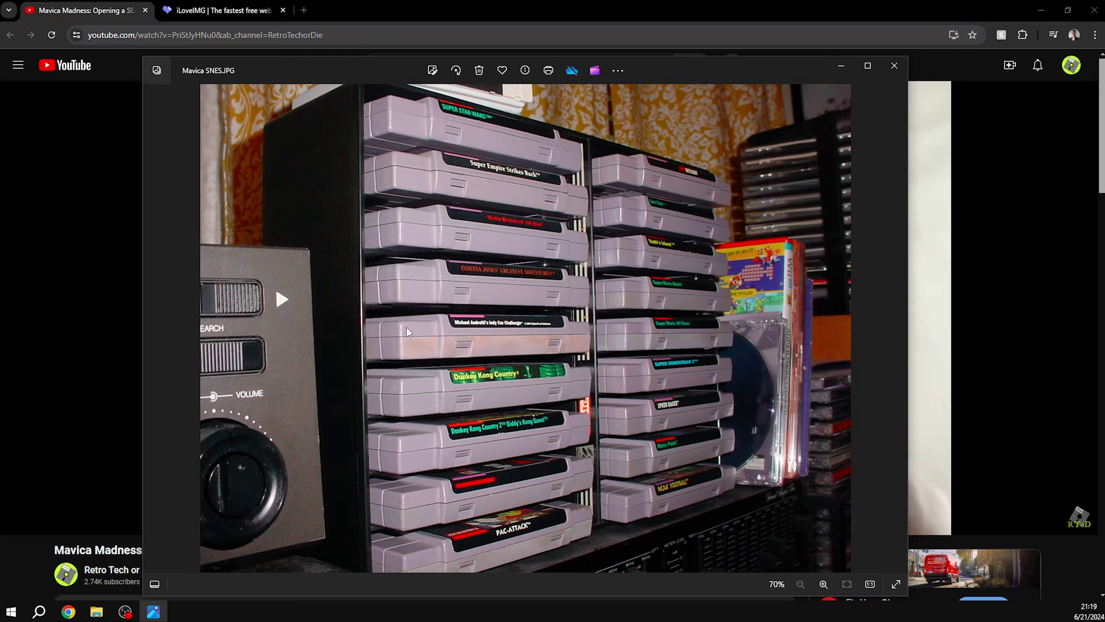
Step: Examine the game cartridge labels in the Mavica SNES photo up close, returning to the full image
scroll(408, 332, up, 8)
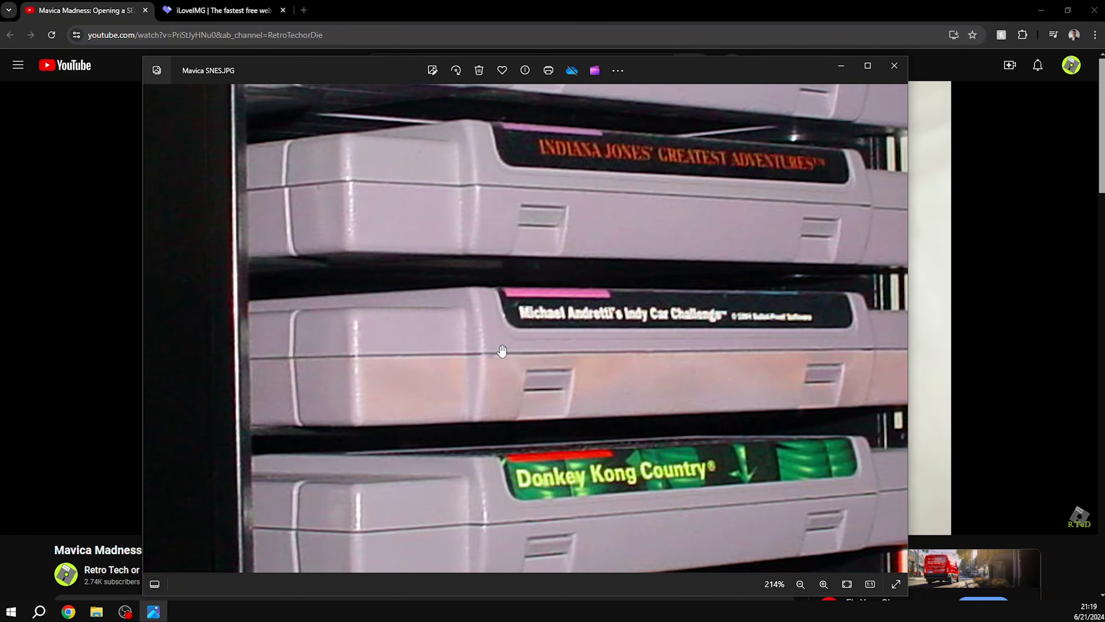
scroll(647, 344, down, 2)
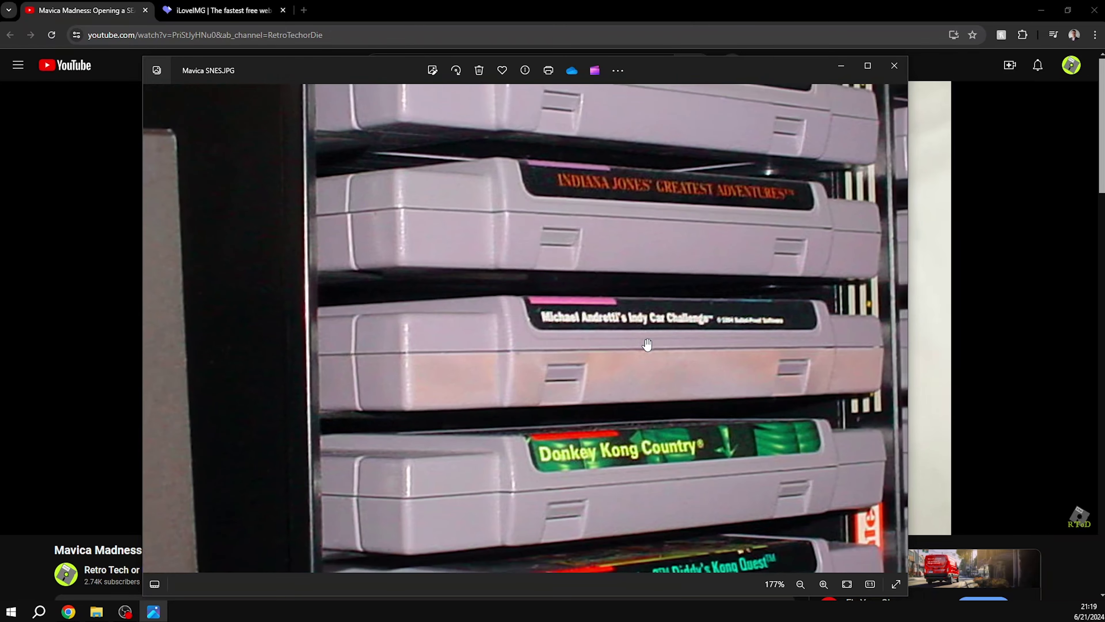
scroll(647, 344, down, 5)
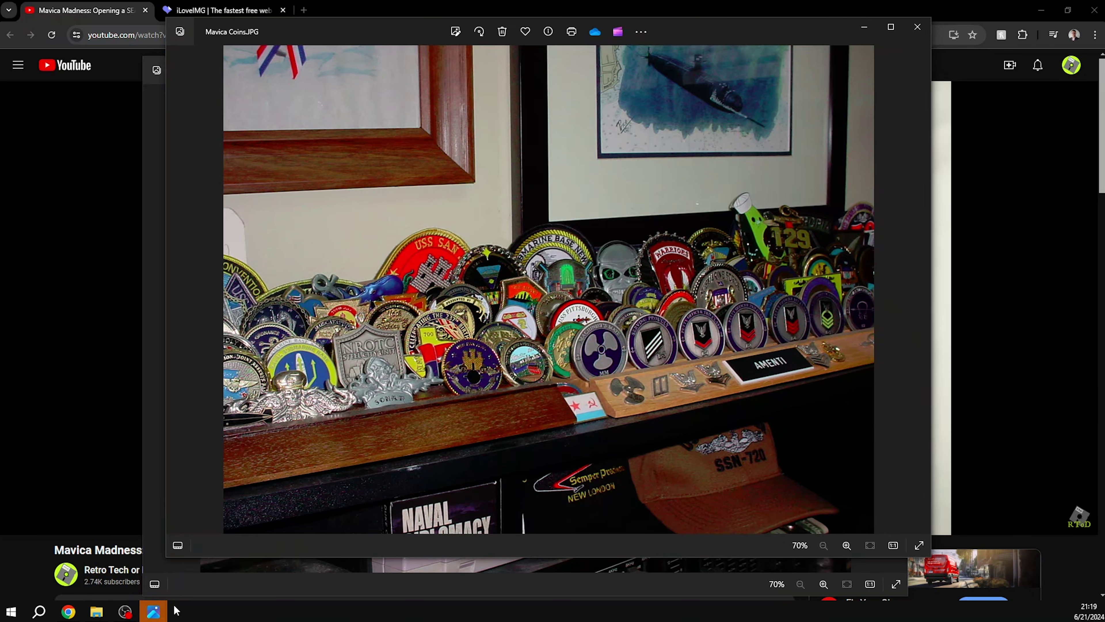
Step: Bring up the lake photo among the open Mavica pictures and close all the photo windows
mouse_move(154, 610)
click(354, 522)
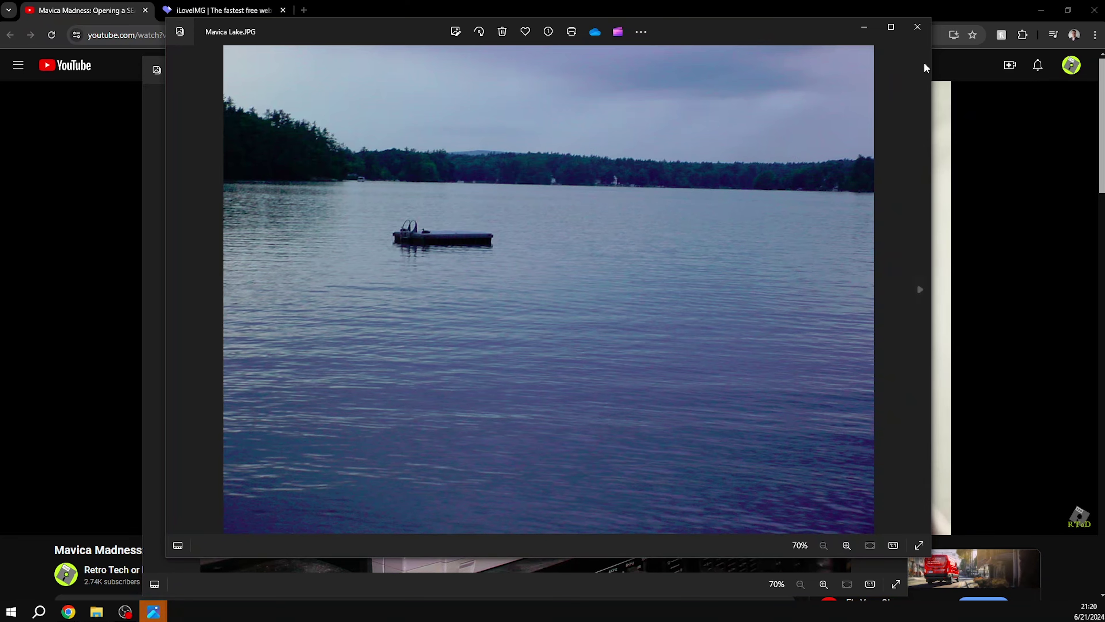
click(920, 26)
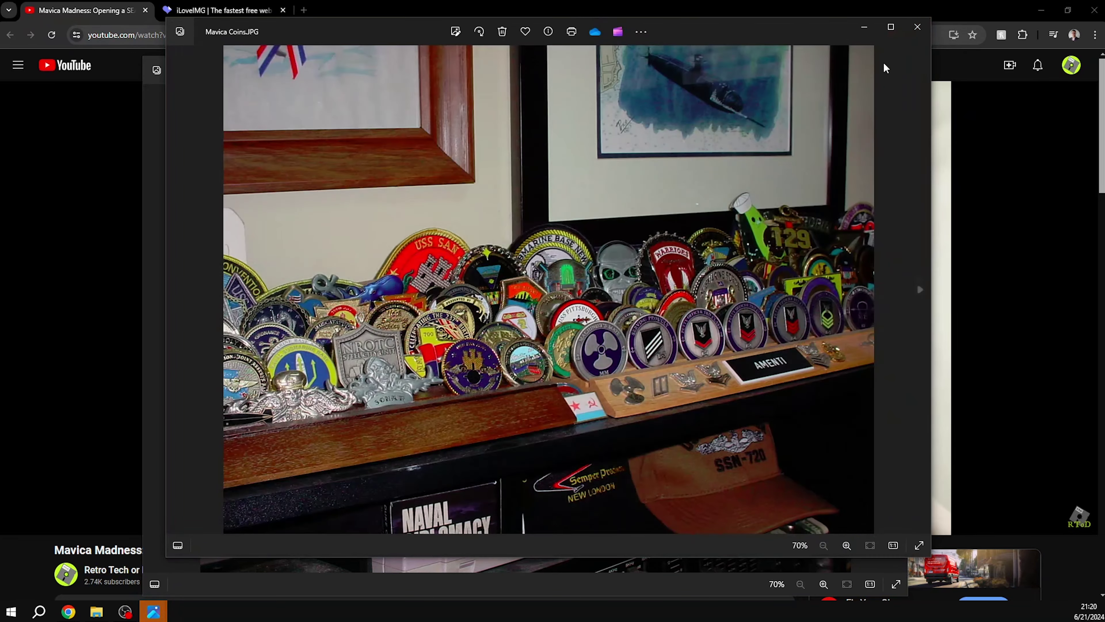
click(908, 27)
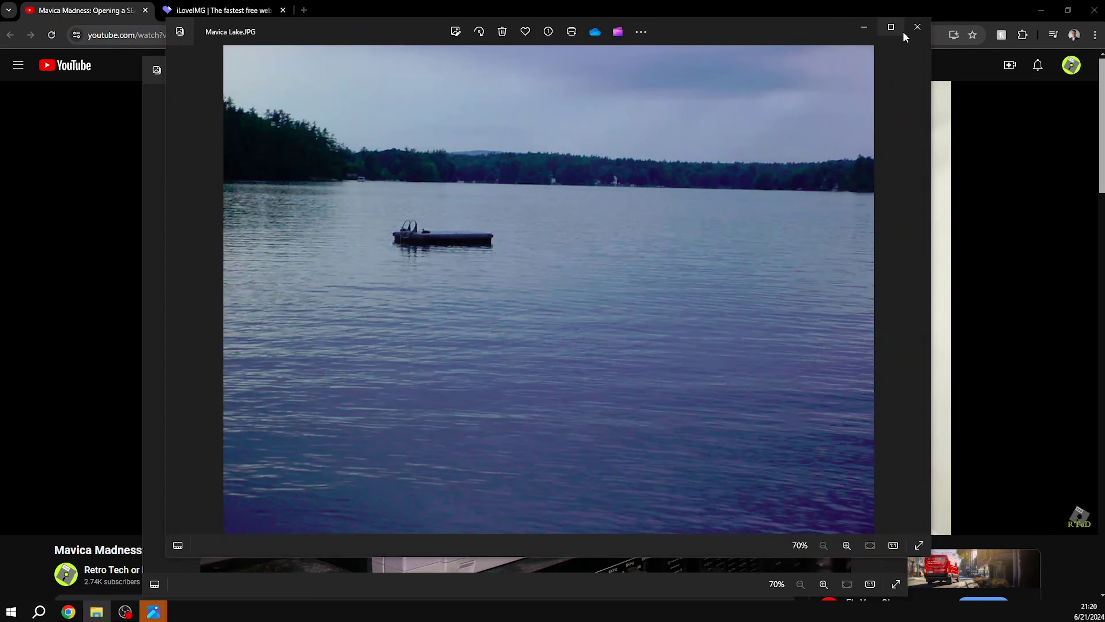
click(909, 28)
click(908, 27)
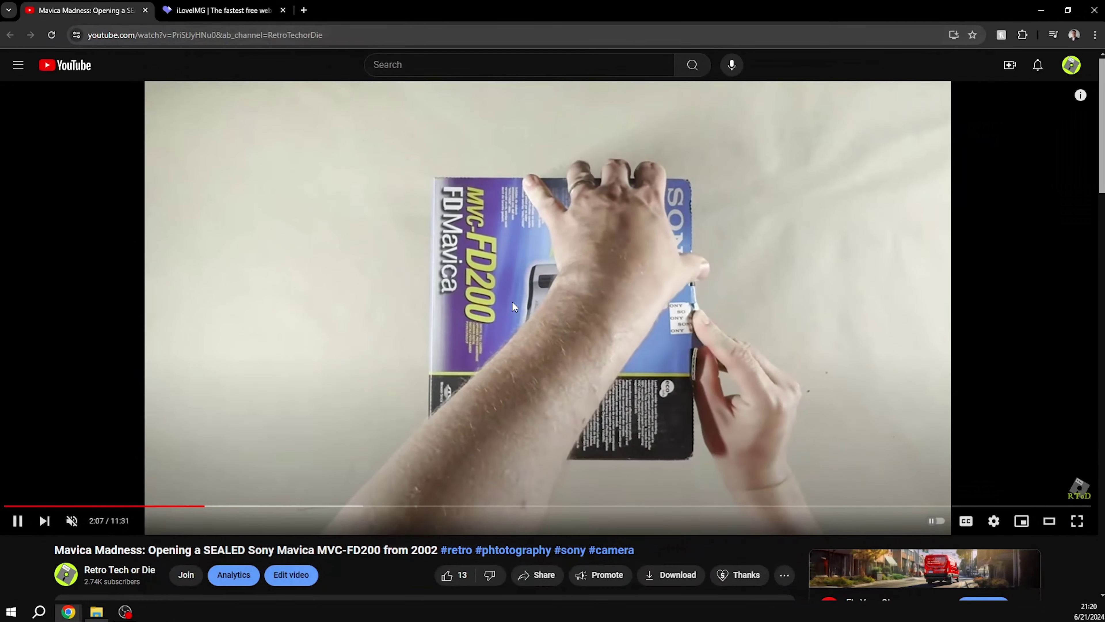
Step: Pause the YouTube video, switch to the iLoveIMG site and open its Upscale Image tool
key(space)
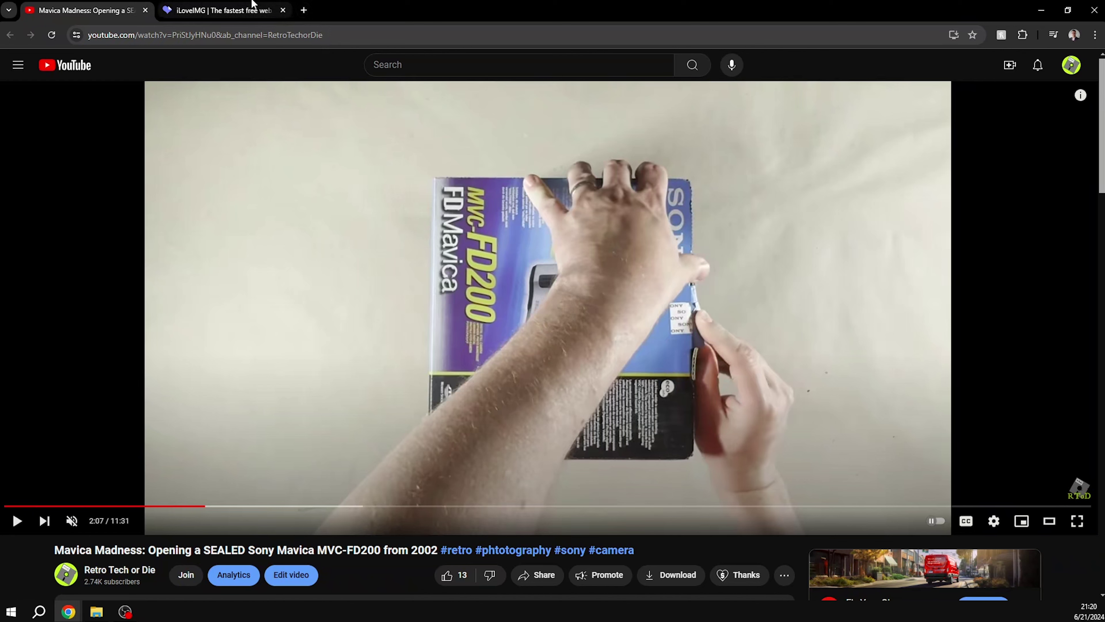
click(253, 6)
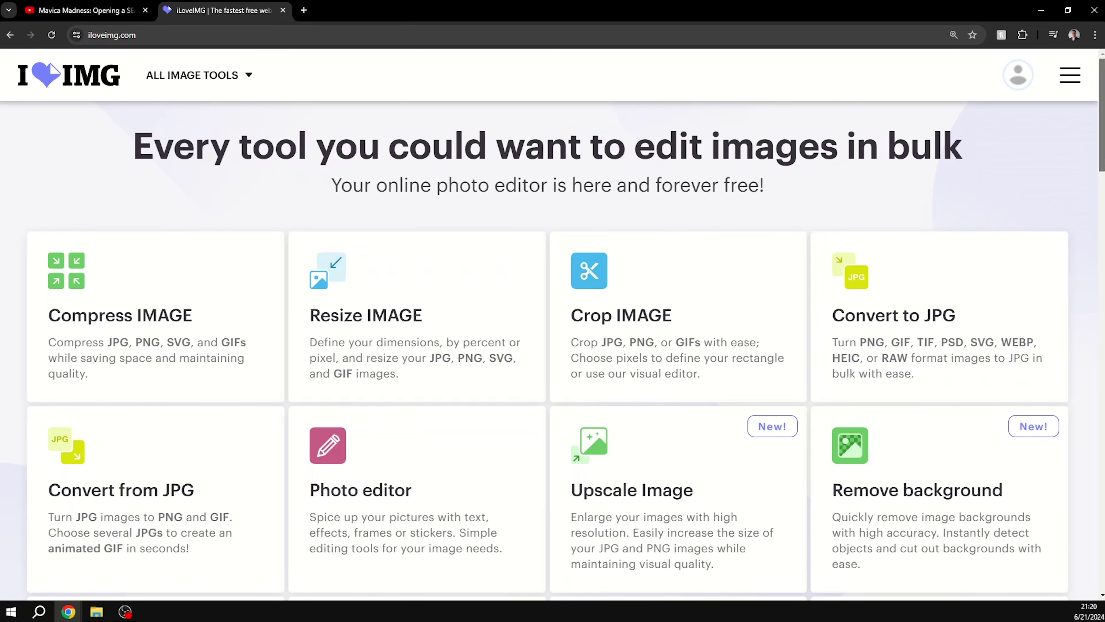
drag(1102, 114, 1102, 213)
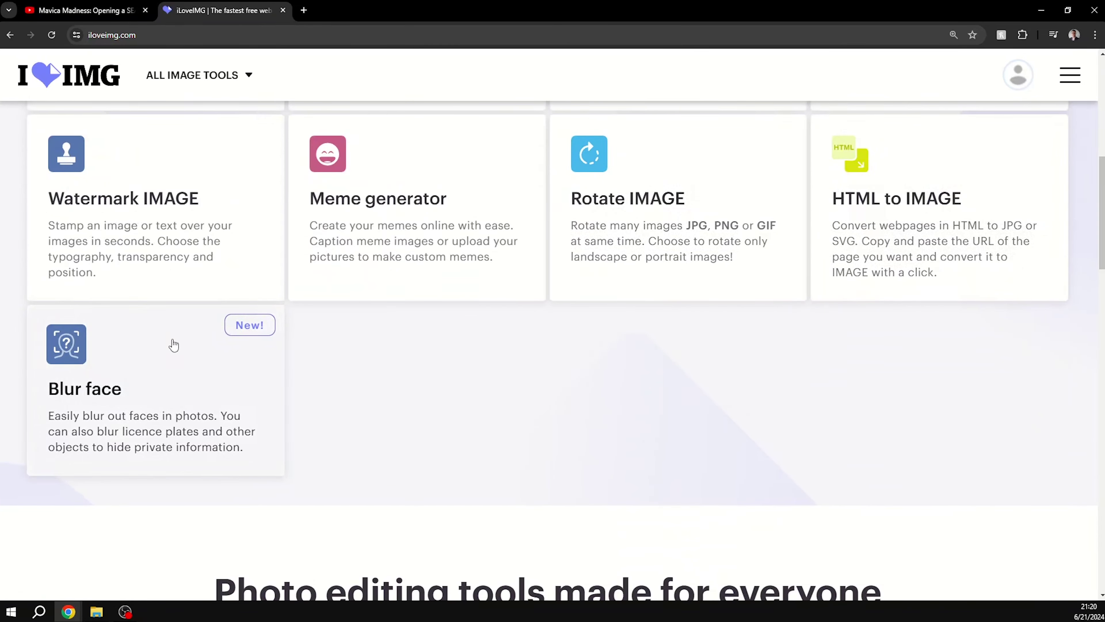
scroll(1066, 306, up, 10)
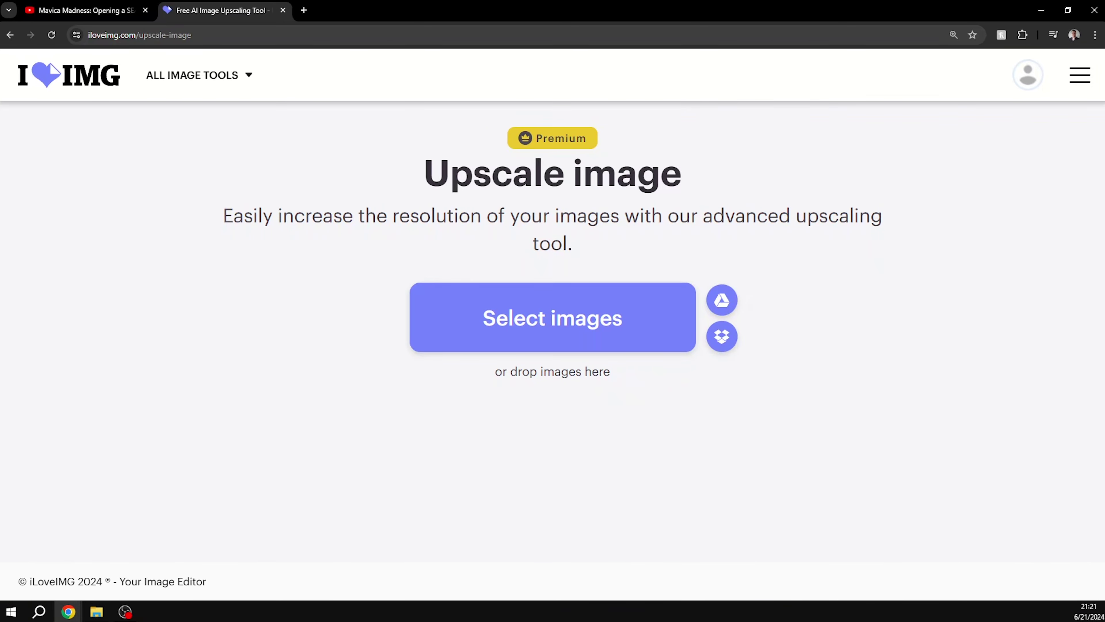
Step: Load Mavica IIGS.JPG from the AI Upscale folder into the Upscale image page
key(alt+Tab)
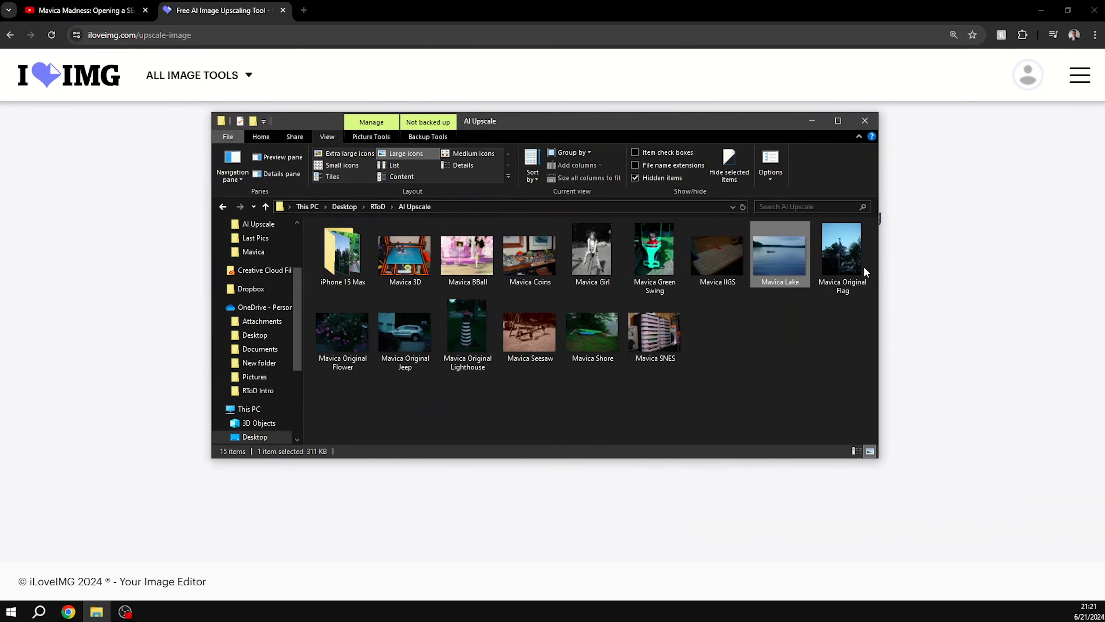
click(699, 395)
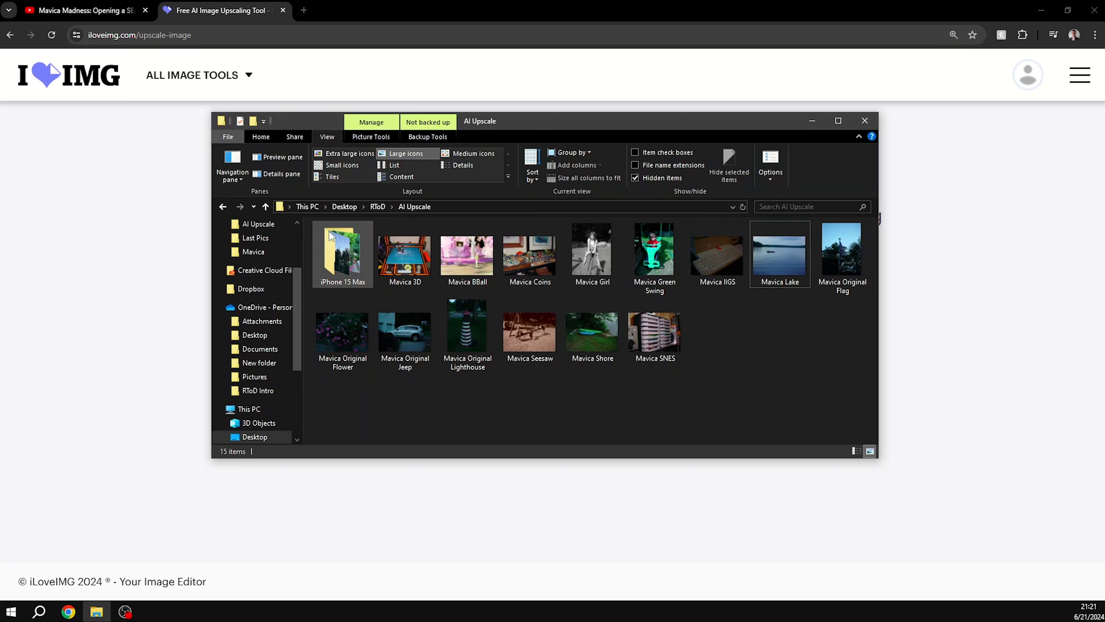
drag(536, 124, 1104, 185)
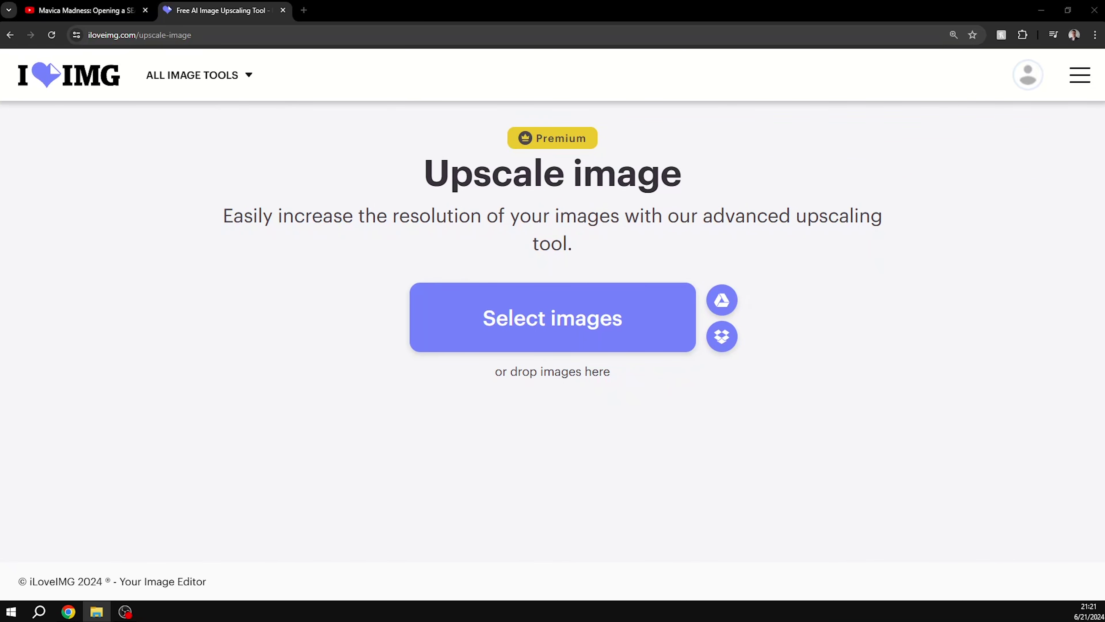
drag(716, 383, 464, 337)
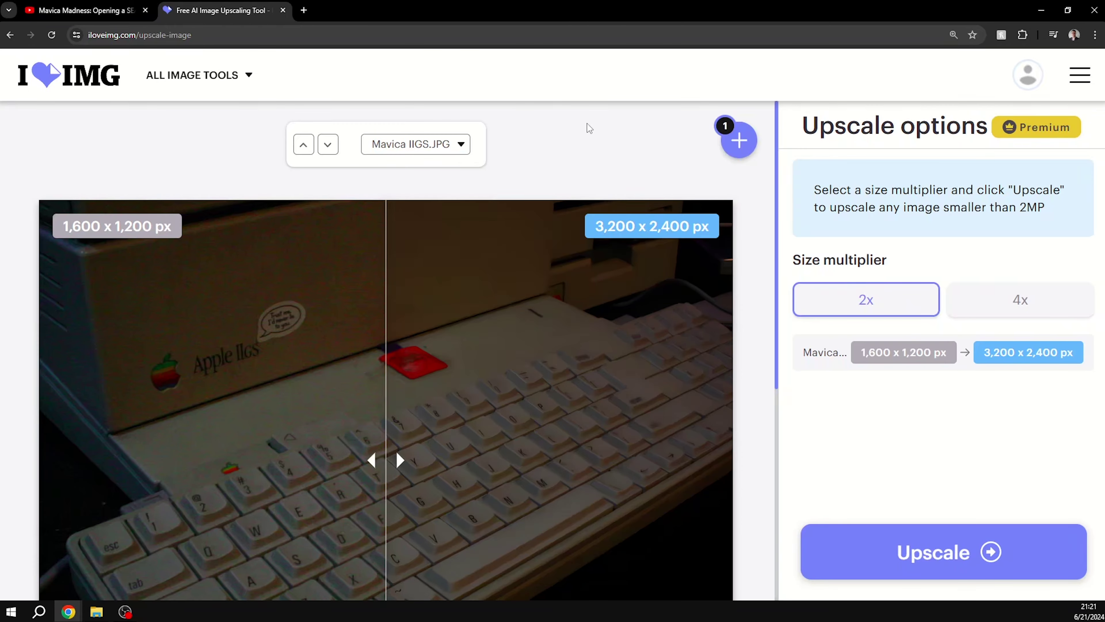
Step: Check the 2x upscale preview of the Apple IIGS photo and set the size multiplier to 4x
drag(778, 150, 780, 231)
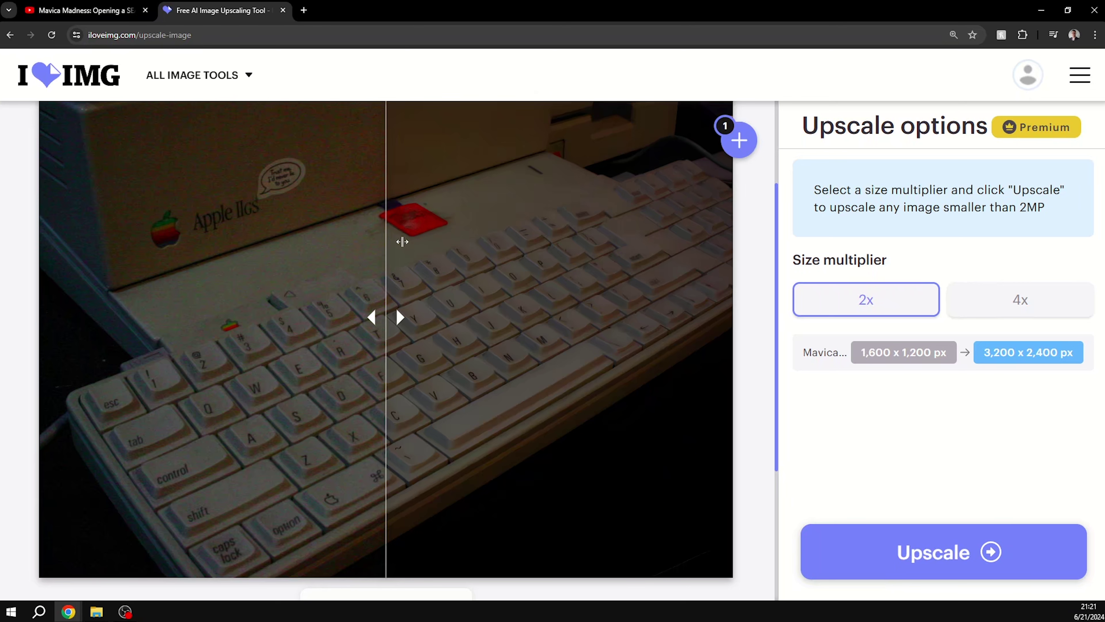
drag(382, 293, 390, 294)
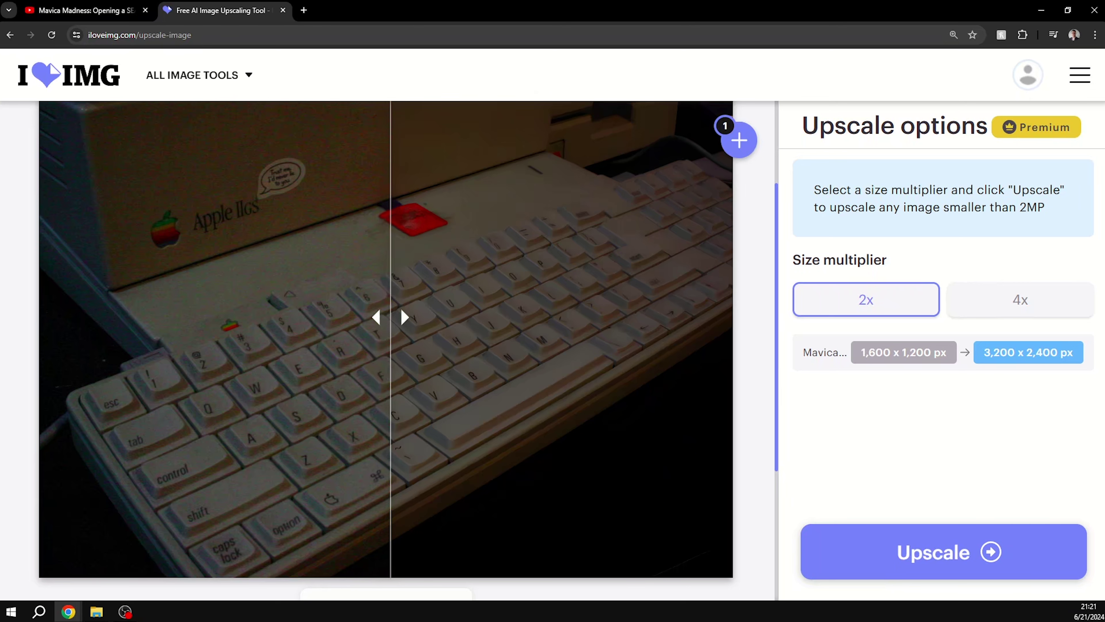
click(1010, 300)
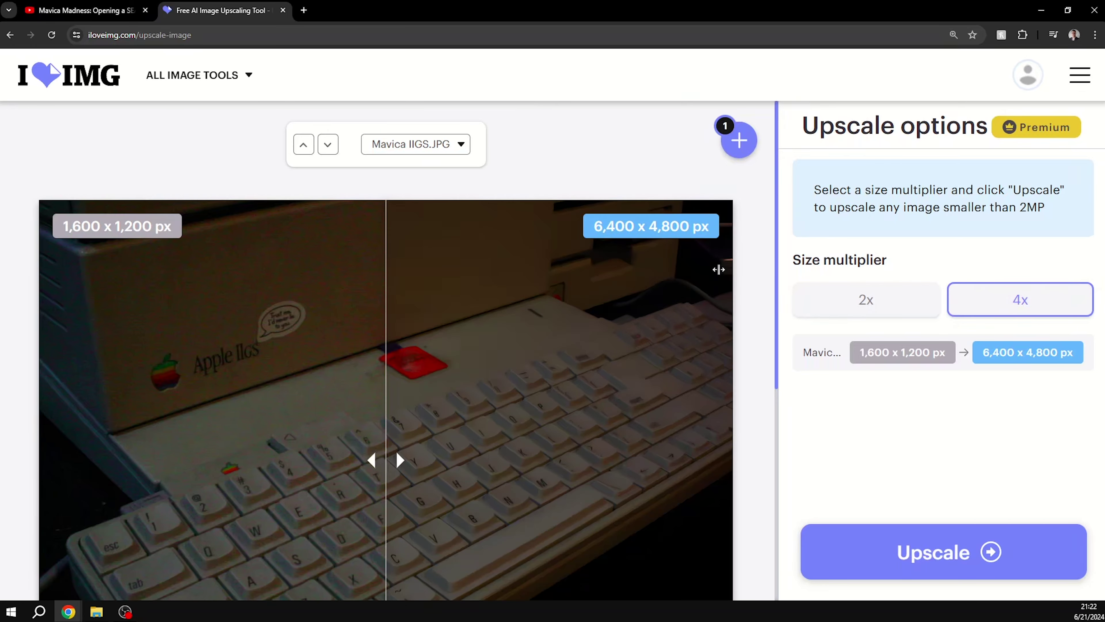
Step: Compare the original and 4x upscaled versions of the Apple IIGS photo by sweeping the before/after divider across the keyboard and logo
drag(778, 235, 781, 280)
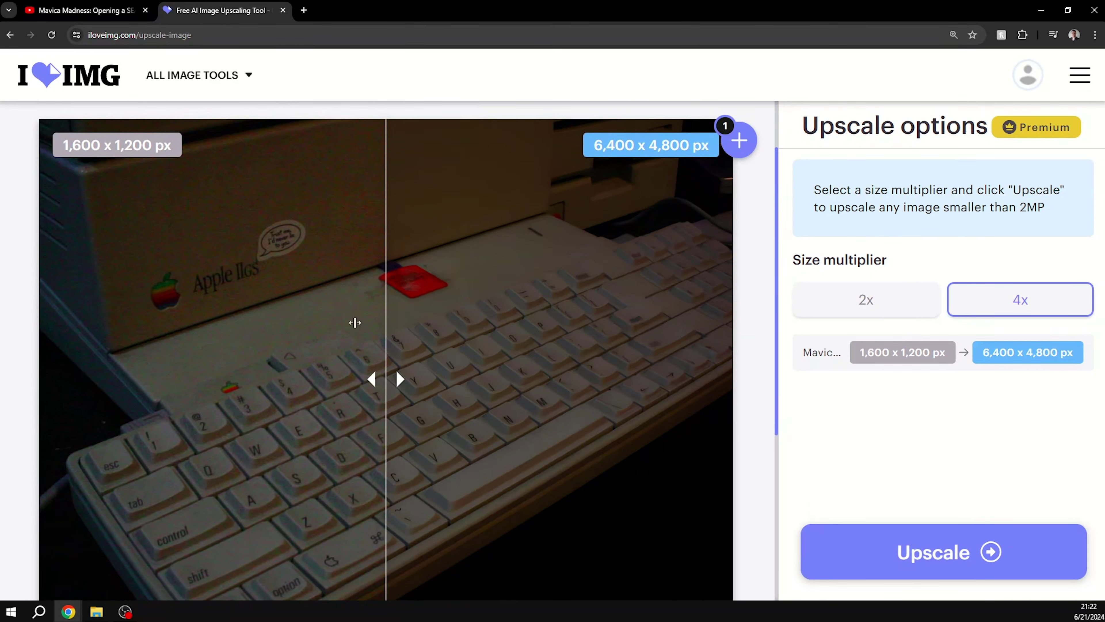
drag(371, 377, 274, 375)
drag(780, 305, 783, 329)
drag(273, 304, 447, 310)
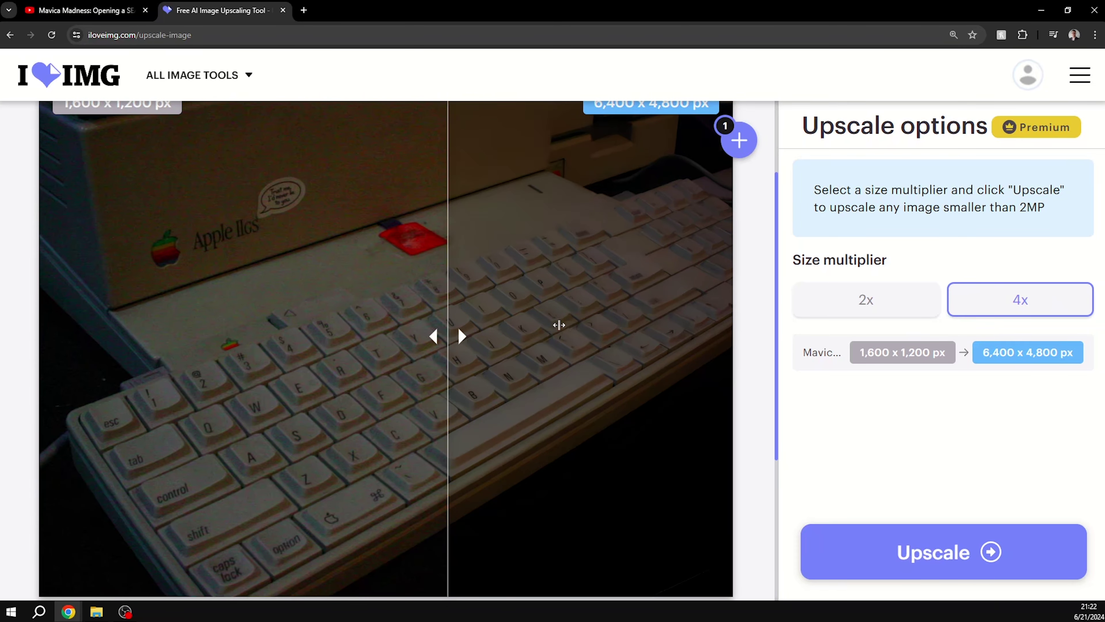
drag(448, 305, 510, 301)
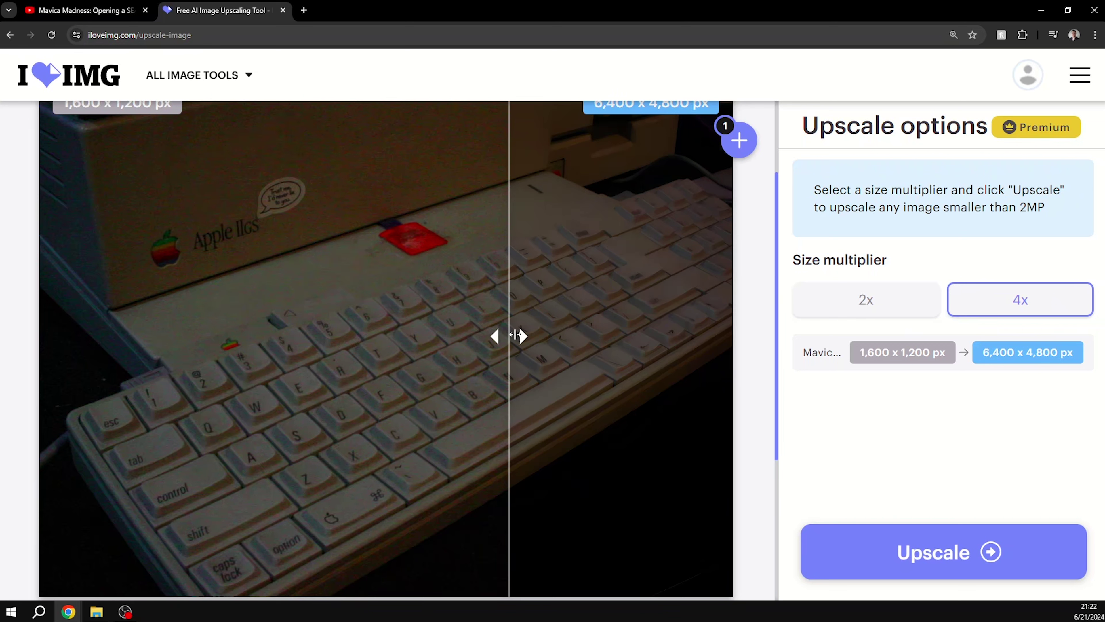
drag(520, 335, 35, 354)
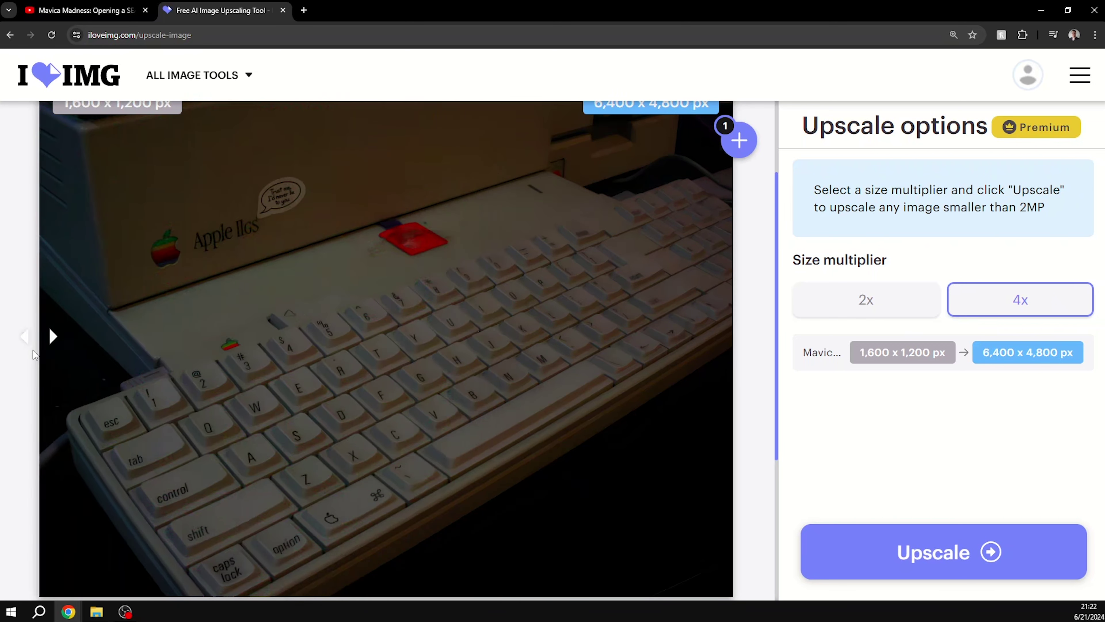
drag(39, 348, 759, 386)
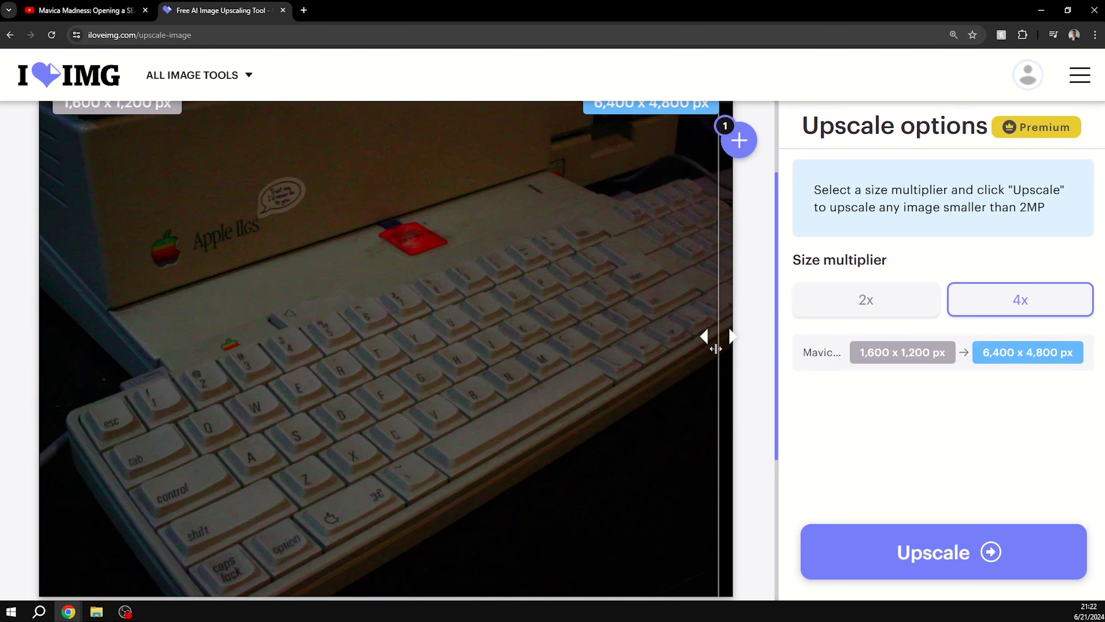
drag(715, 348, 246, 313)
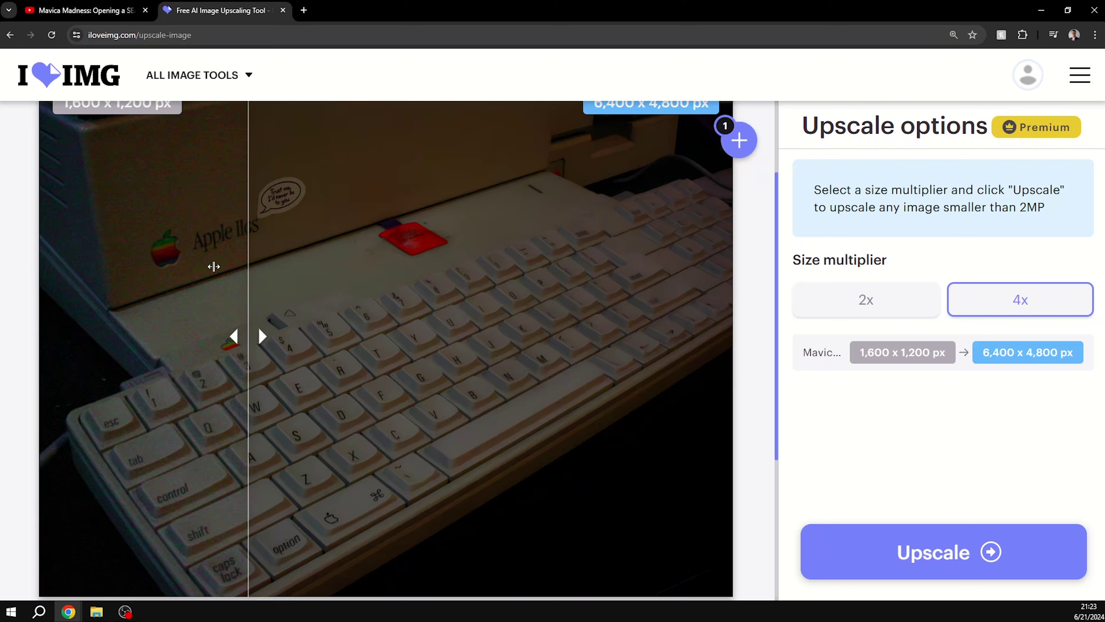
drag(249, 279, 339, 251)
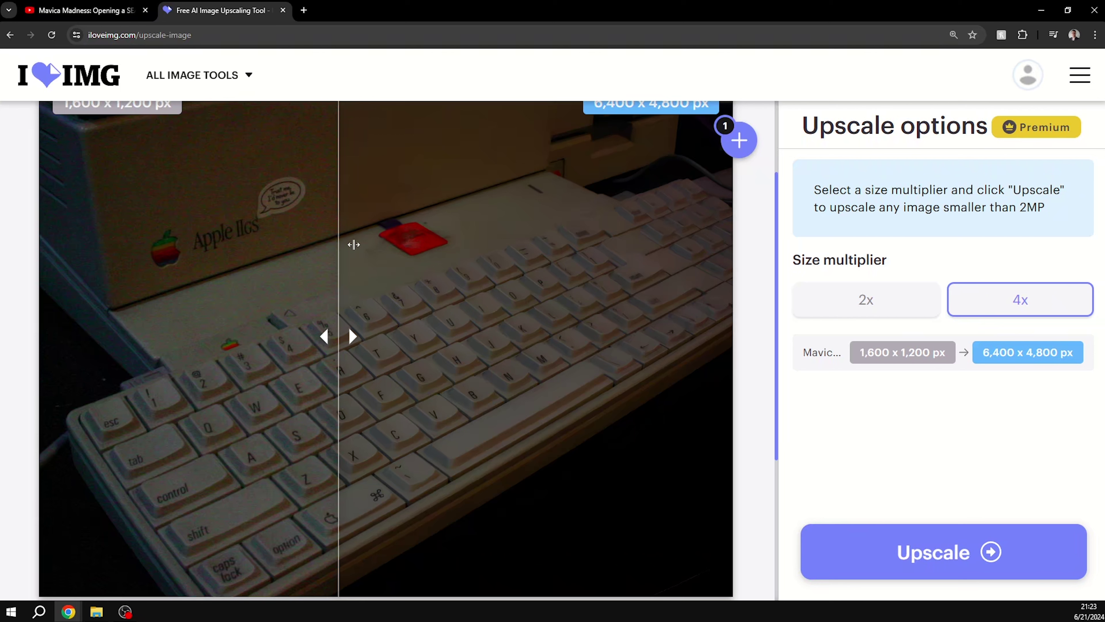
drag(337, 249, 89, 229)
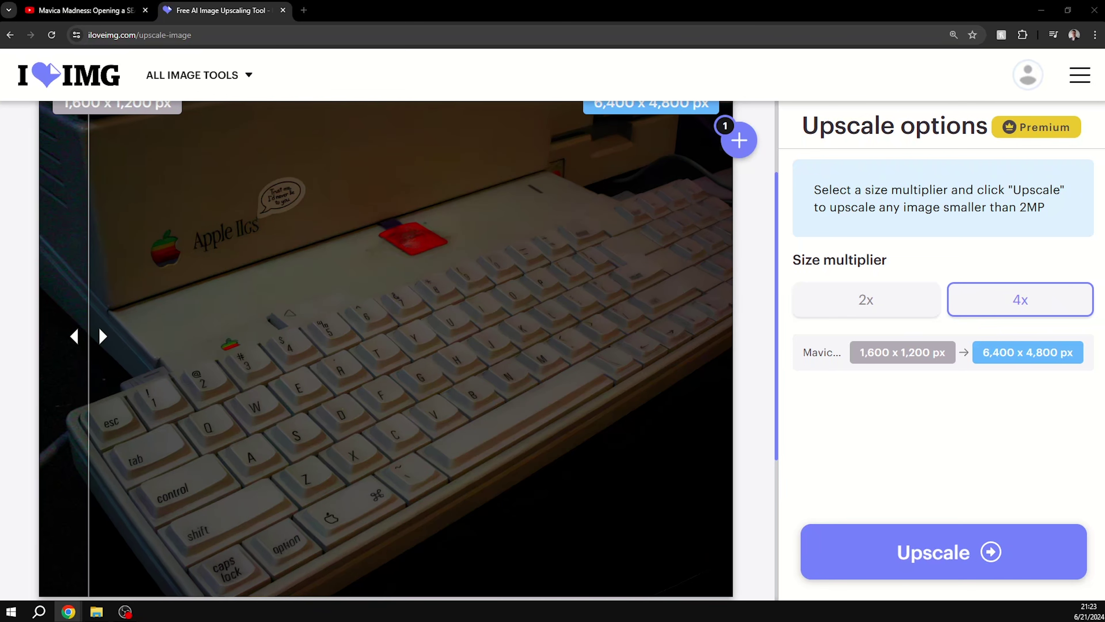
Step: Add the Mavica Lake photo to the upscale batch and compare its original and 4x versions along the shoreline, trees and water
drag(914, 352, 587, 316)
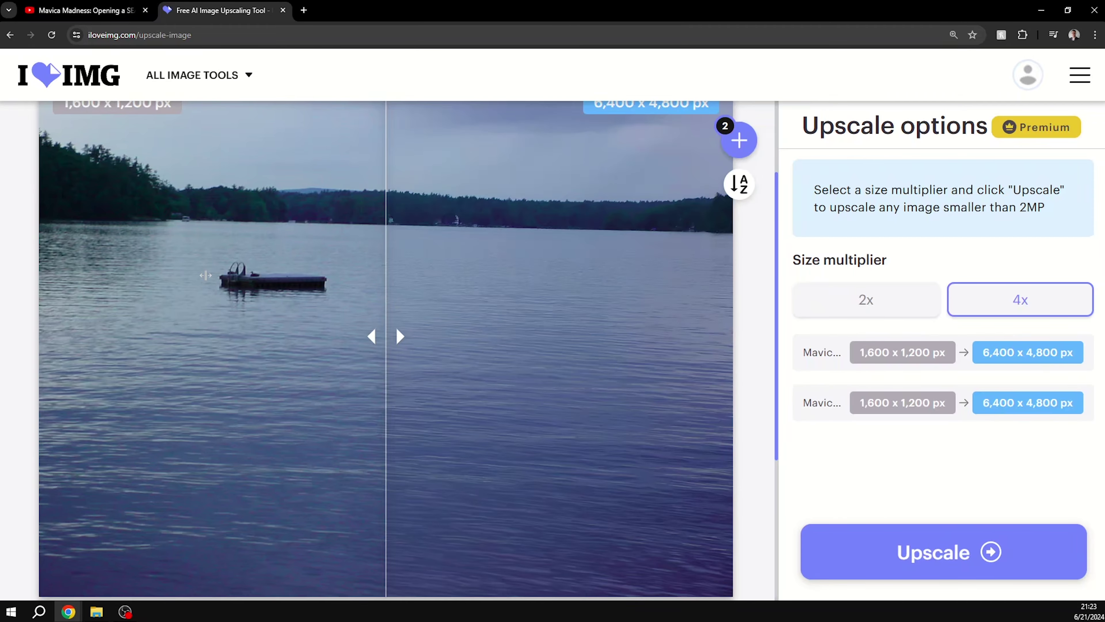
drag(389, 338, 681, 336)
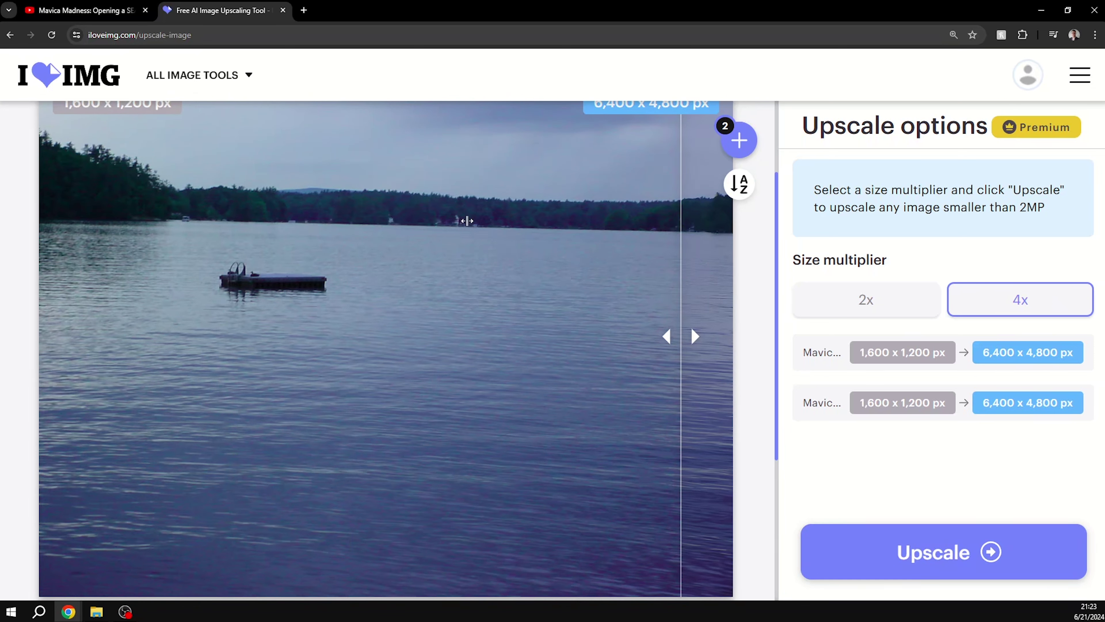
drag(684, 330, 438, 310)
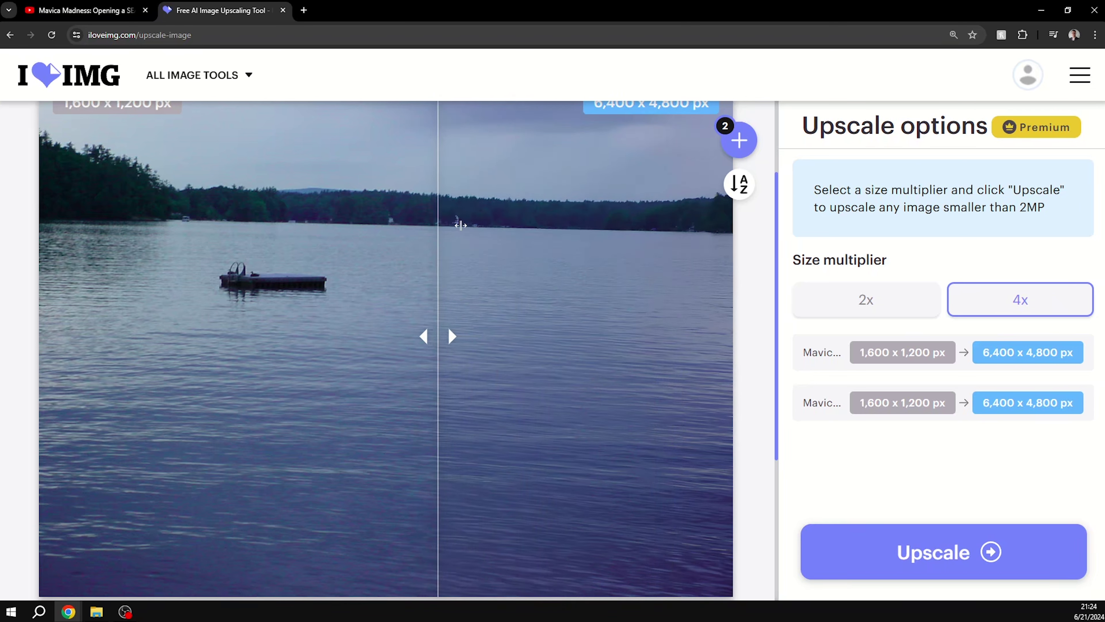
drag(432, 267, 495, 259)
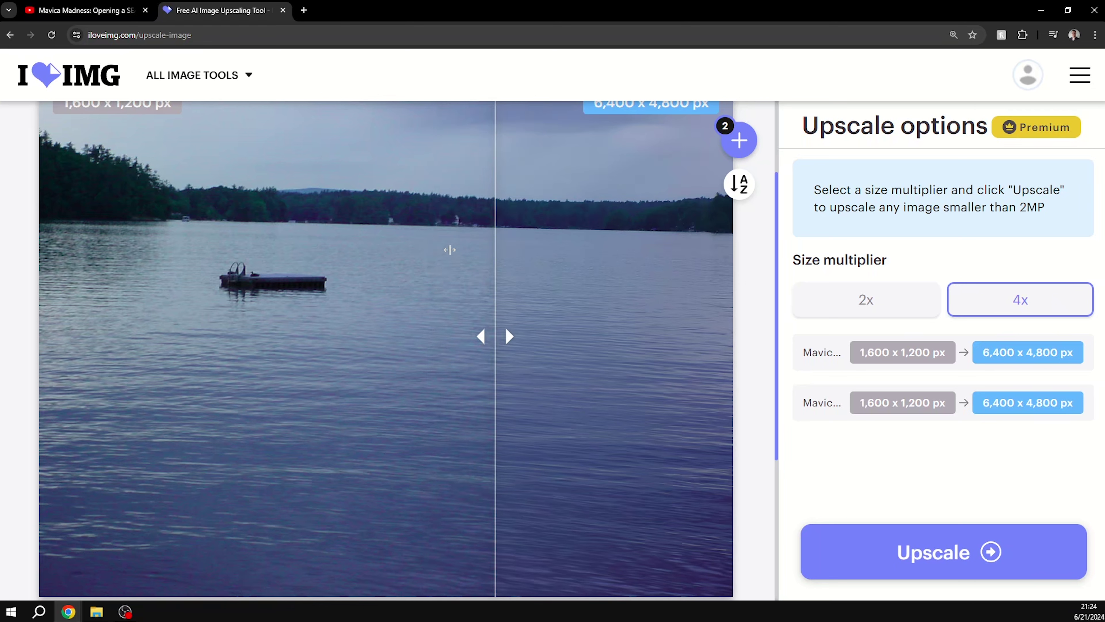
drag(497, 253, 423, 255)
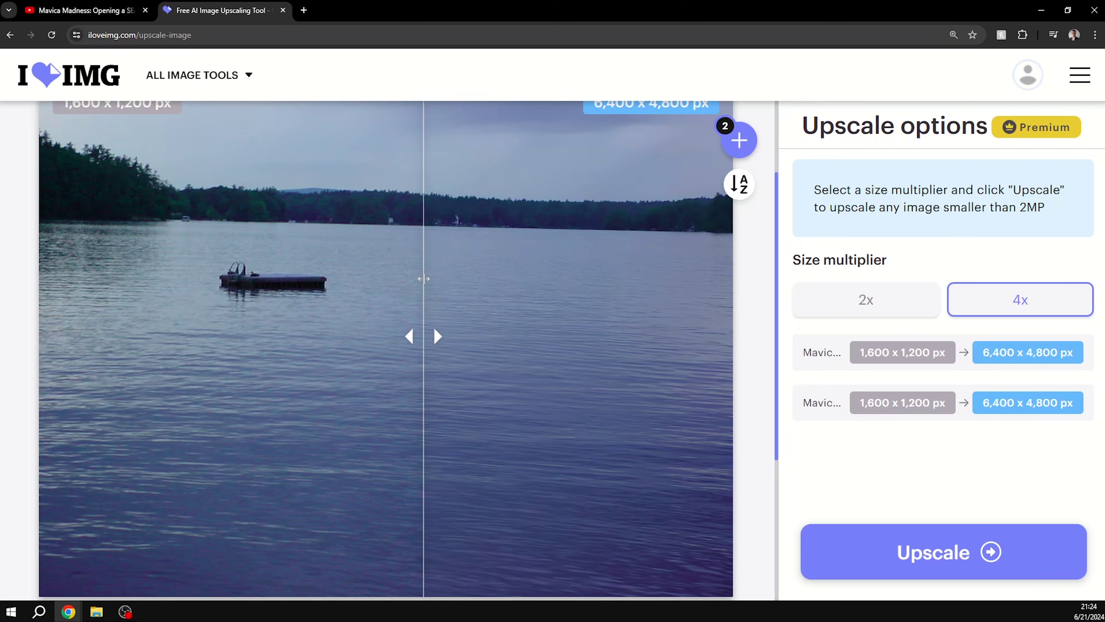
drag(423, 279, 62, 233)
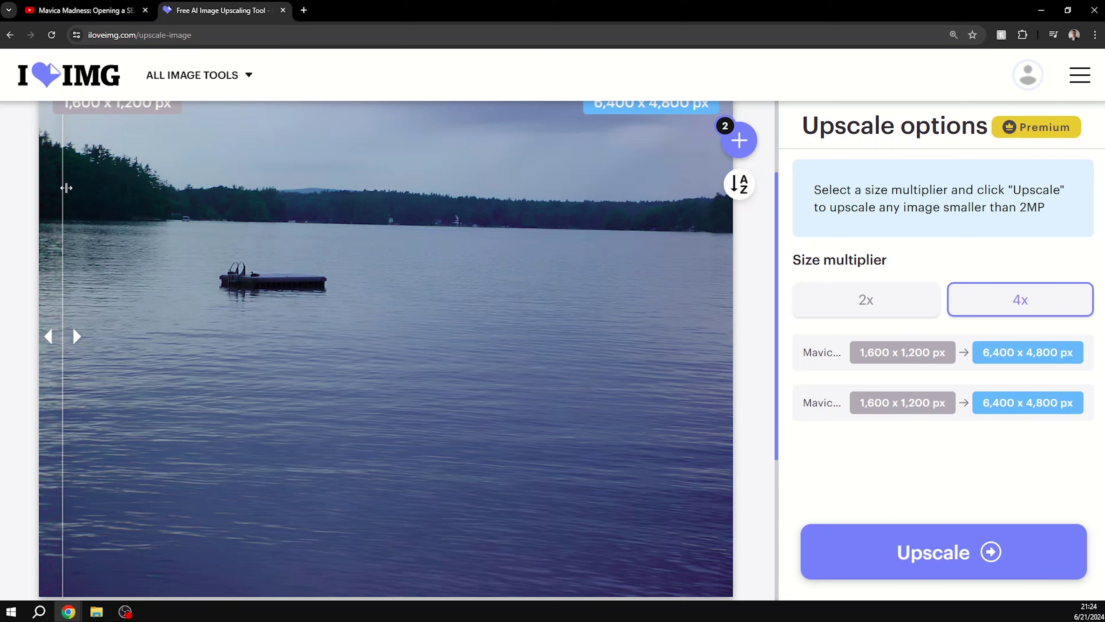
drag(64, 185, 111, 161)
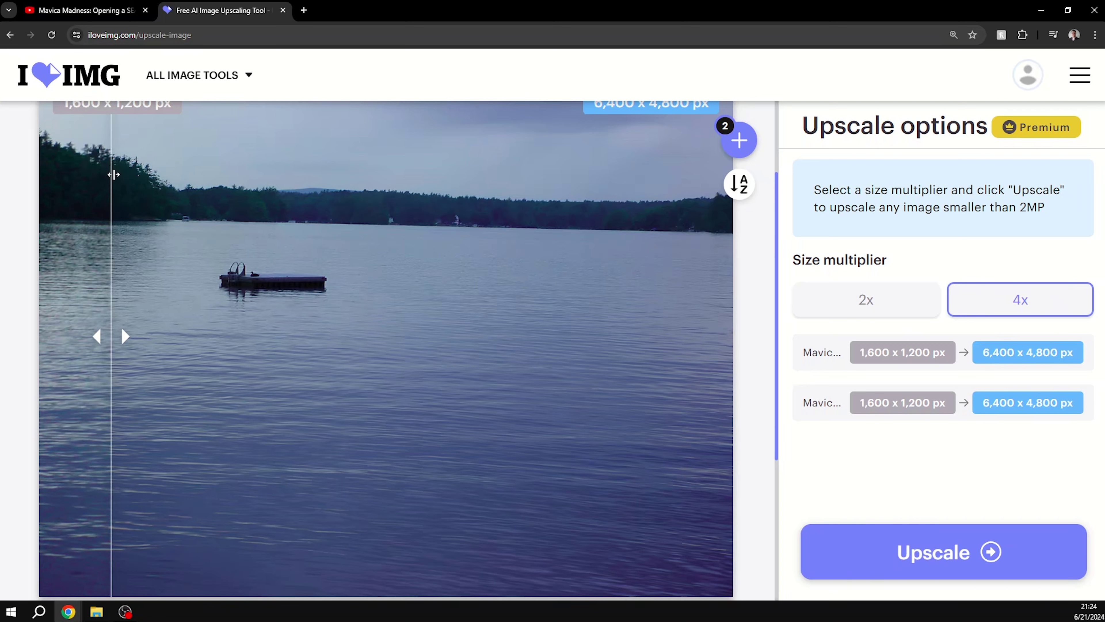
drag(113, 174, 68, 185)
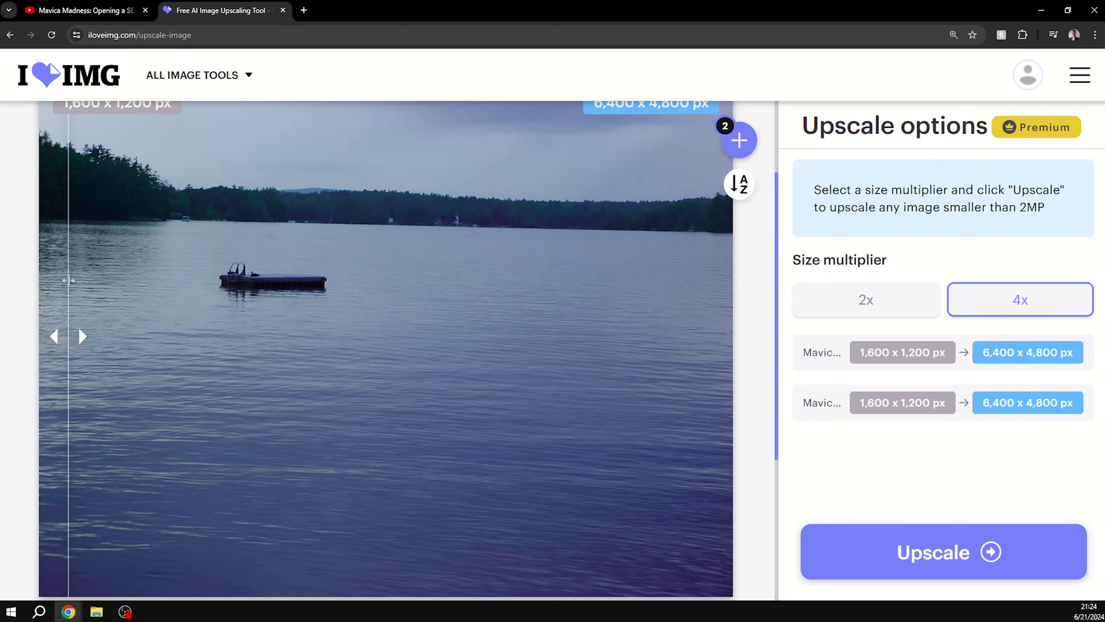
drag(68, 280, 602, 343)
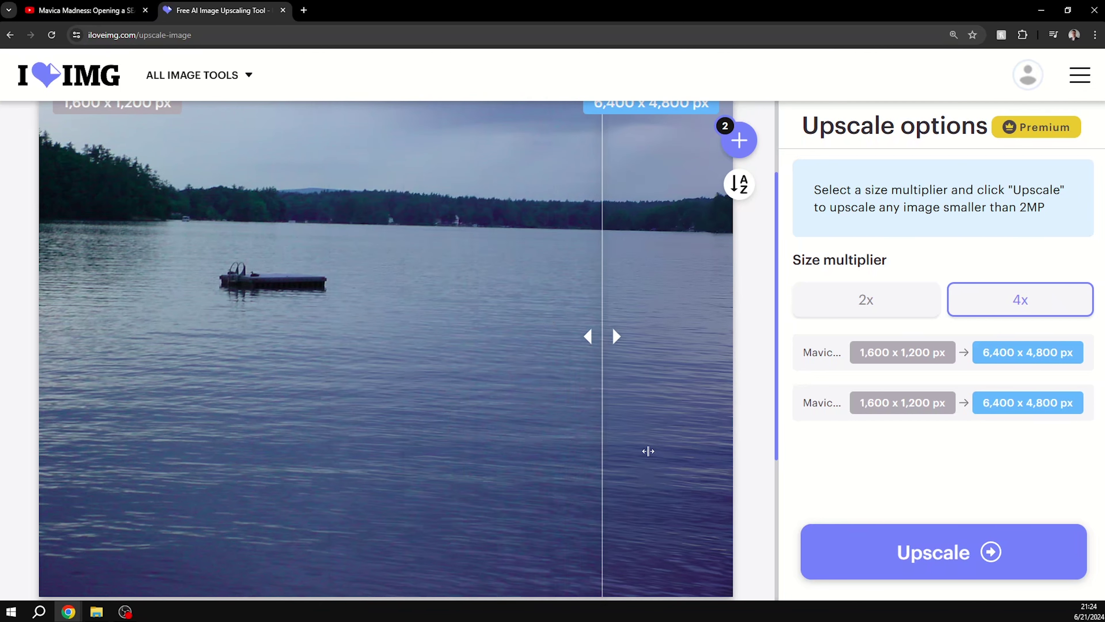
Step: Compare the original and 4x versions of the lake photo across the open water, the far shoreline and the floating dock
drag(594, 430, 541, 447)
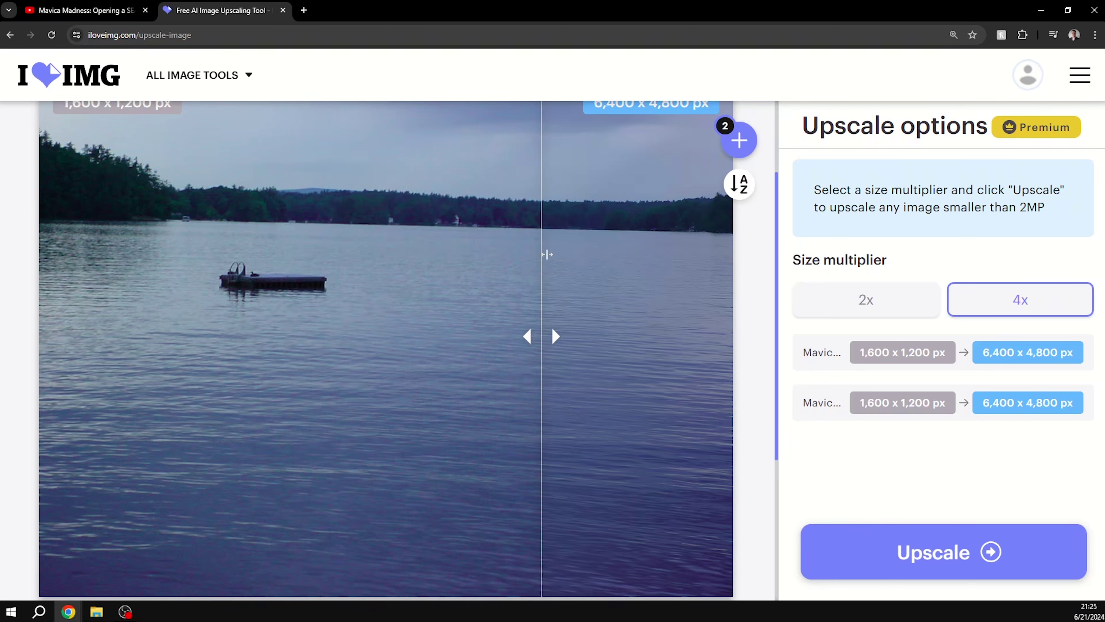
drag(531, 273, 166, 224)
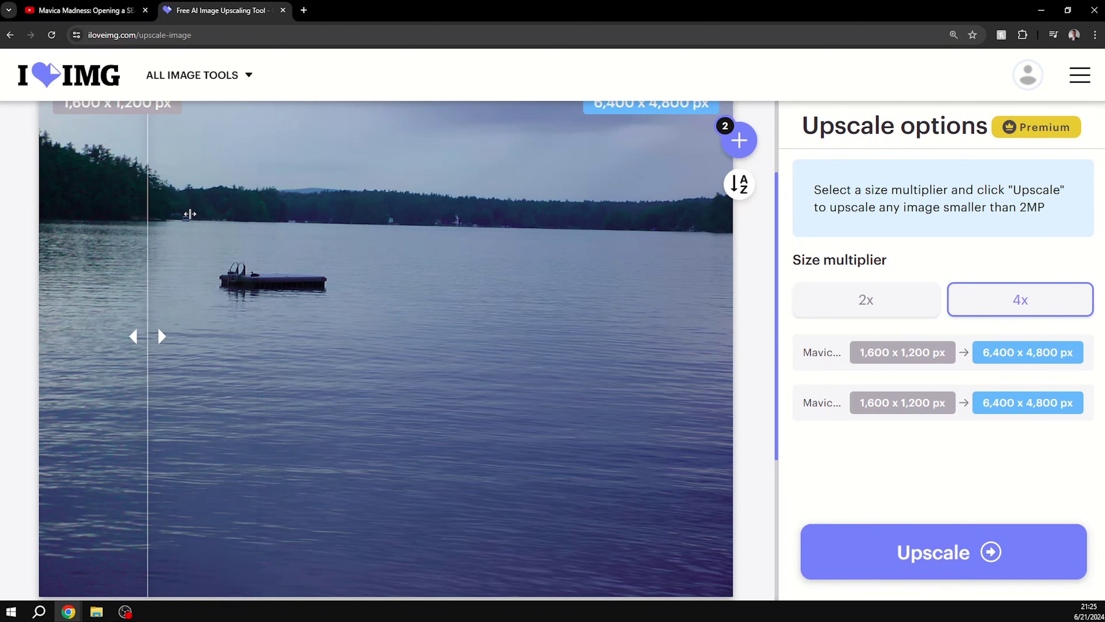
drag(149, 236, 277, 225)
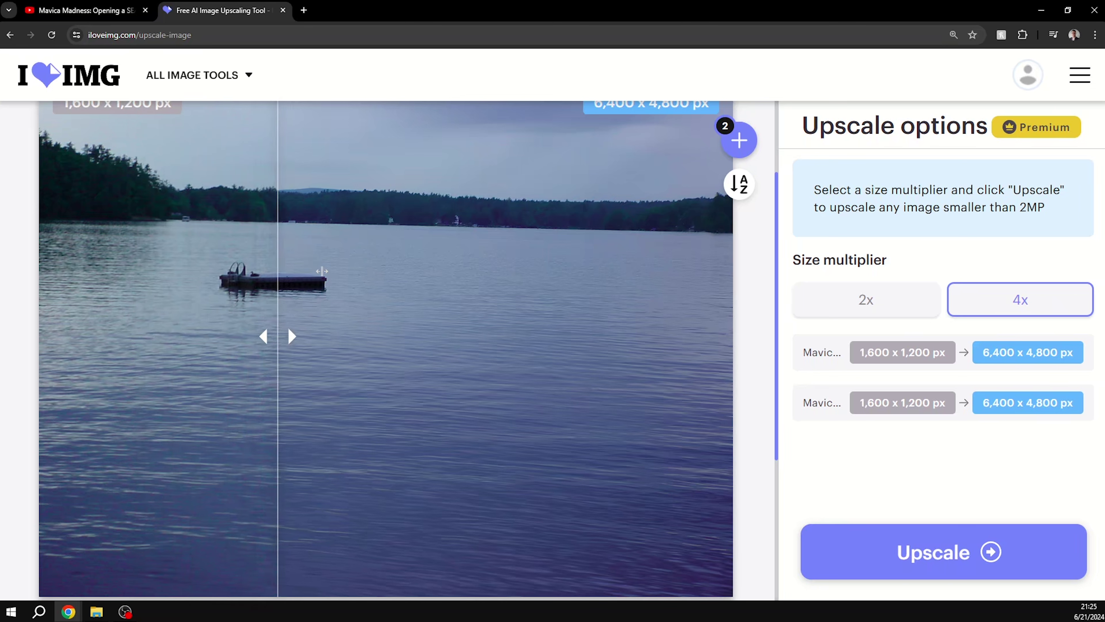
Step: Add Mavica 3D.JPG to the upscale batch and compare its original and 4x versions across the print bed, pink print and printer frame
key(alt+Tab)
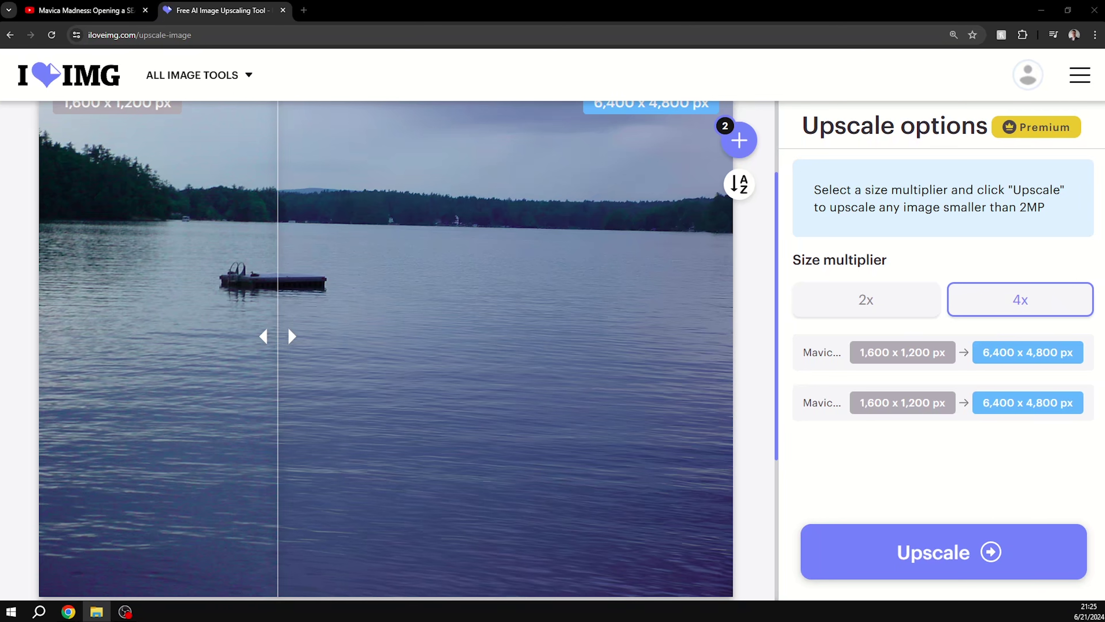
drag(979, 343, 616, 363)
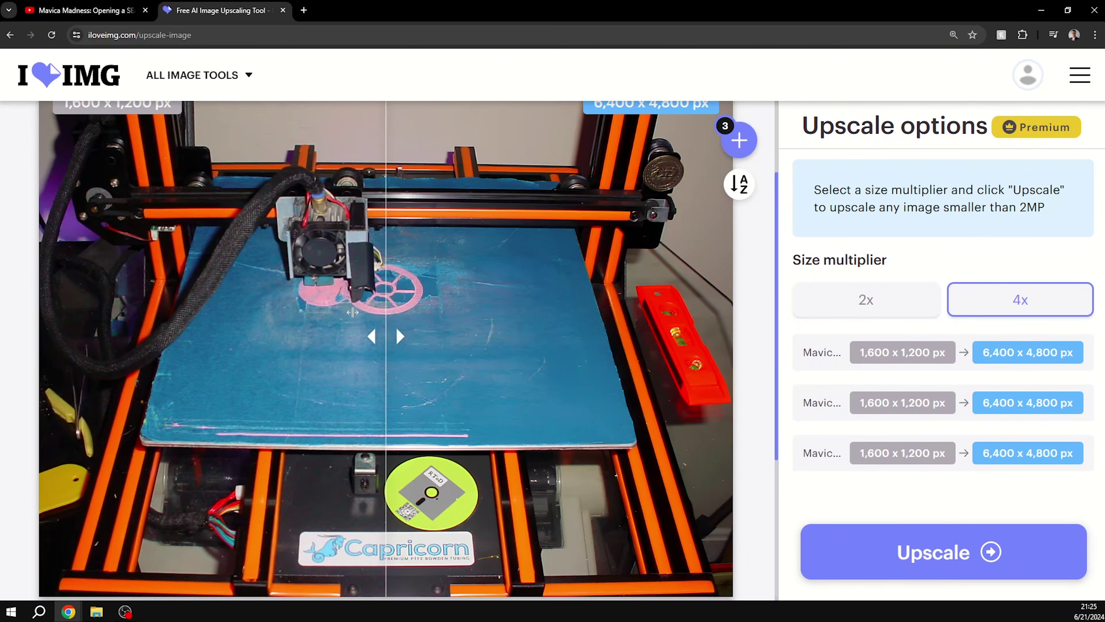
drag(389, 333, 415, 339)
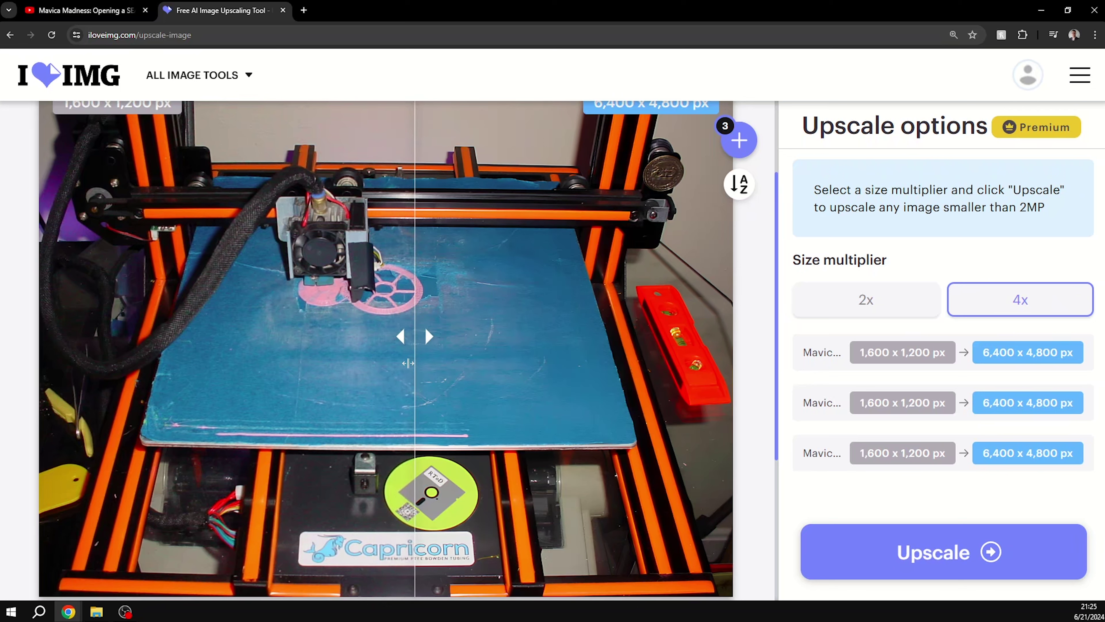
drag(407, 363, 460, 409)
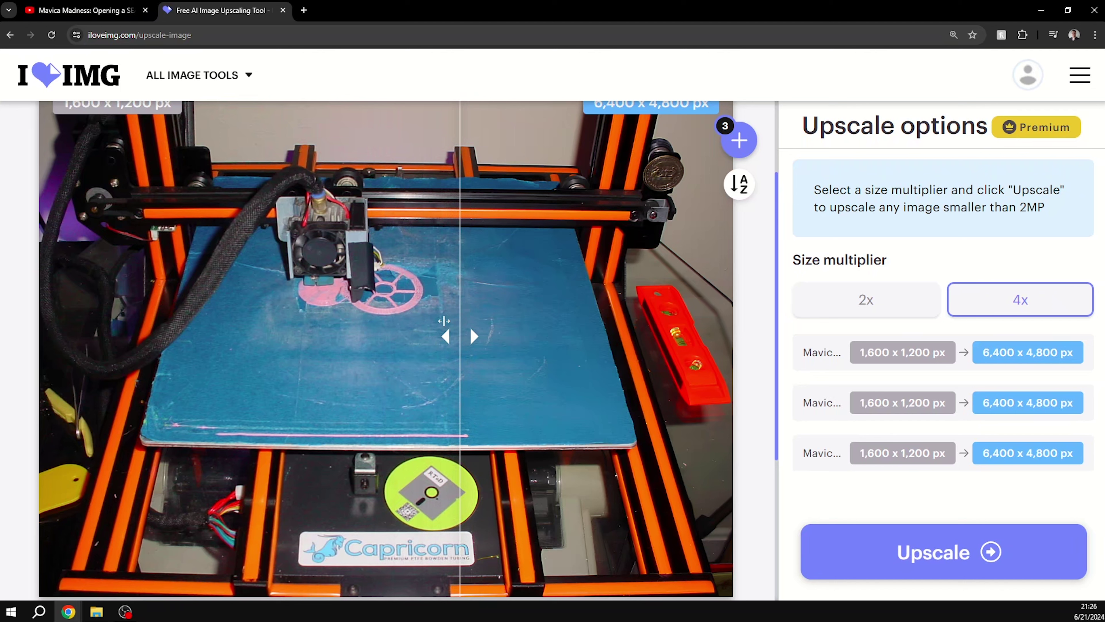
drag(458, 315, 383, 315)
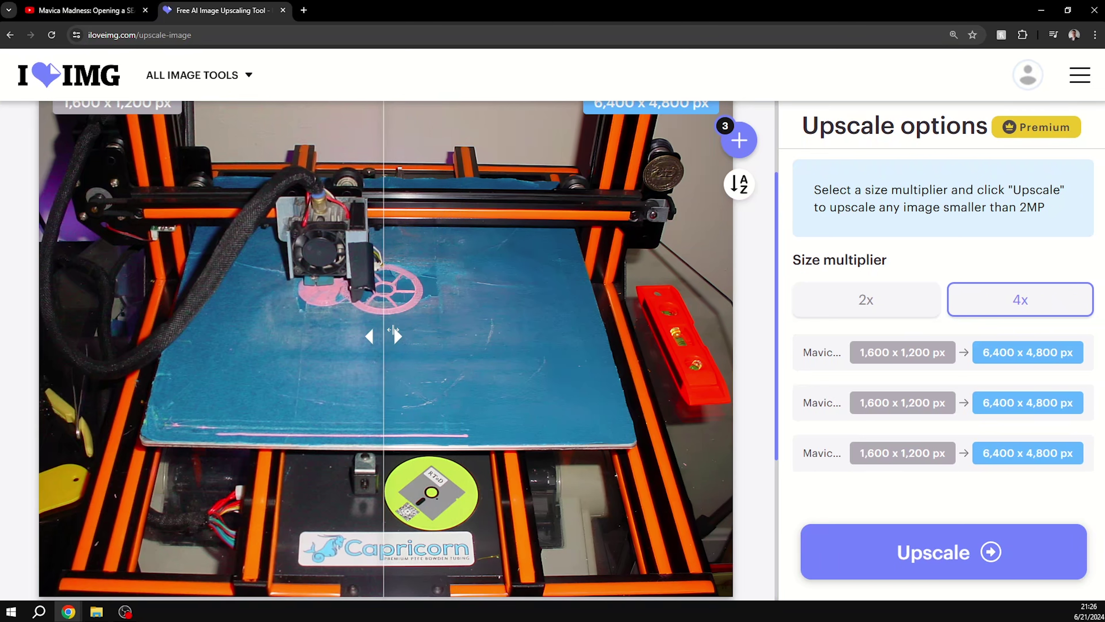
drag(379, 317, 167, 283)
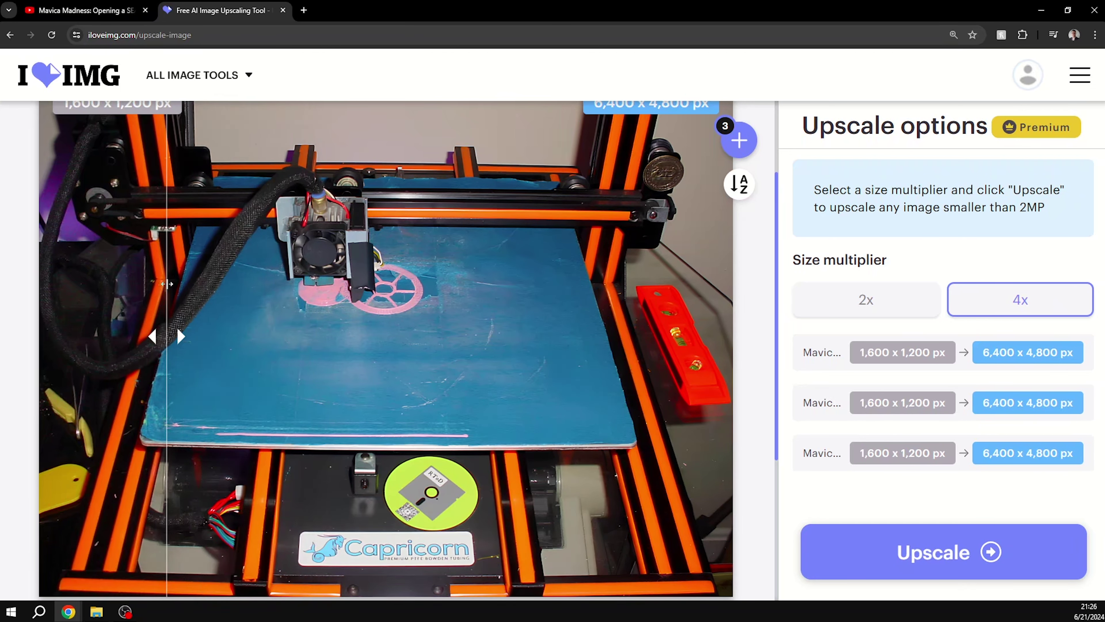
drag(167, 284, 427, 326)
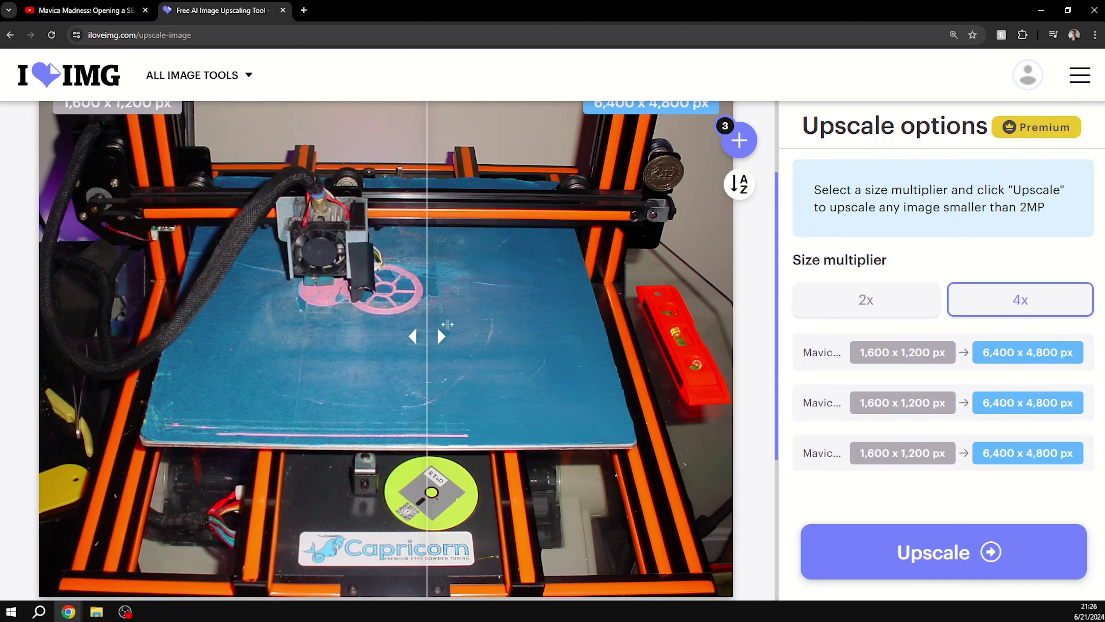
drag(428, 339, 412, 323)
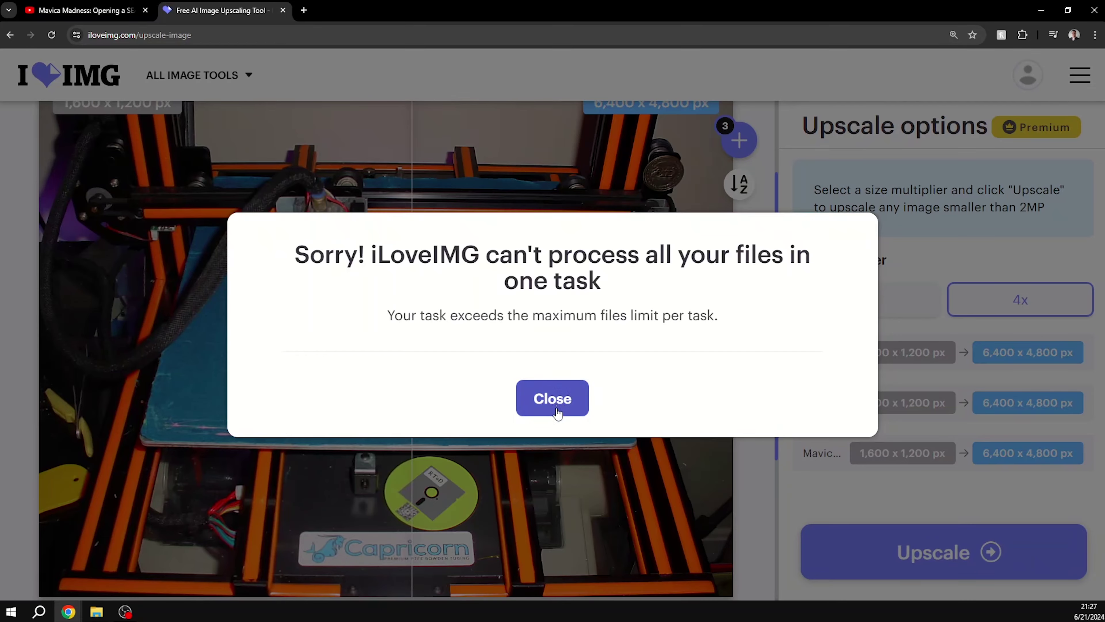
Step: Dismiss the file limit notice, reopen the Upscale Image tool from the site's home page and load Mavica Original Flower.JPG
click(565, 406)
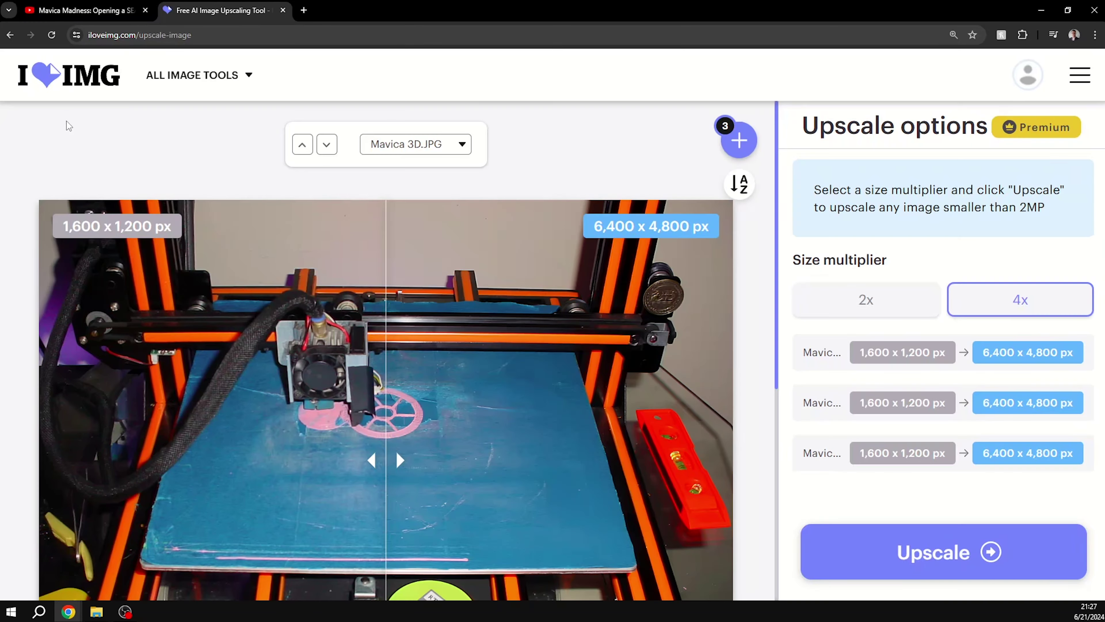
click(68, 85)
scroll(599, 348, down, 6)
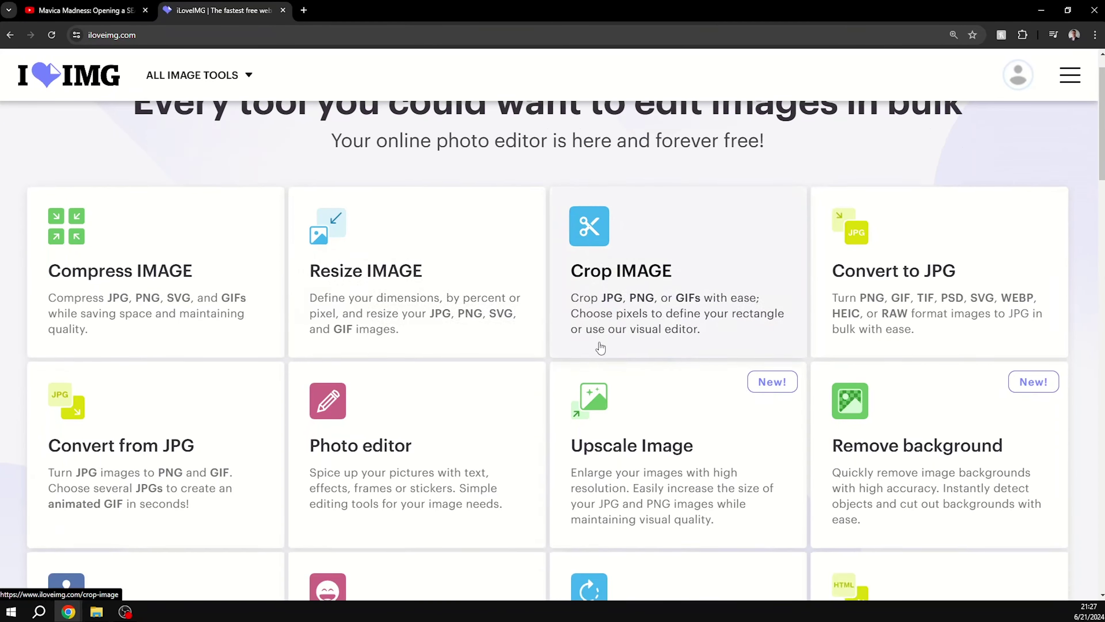
click(609, 242)
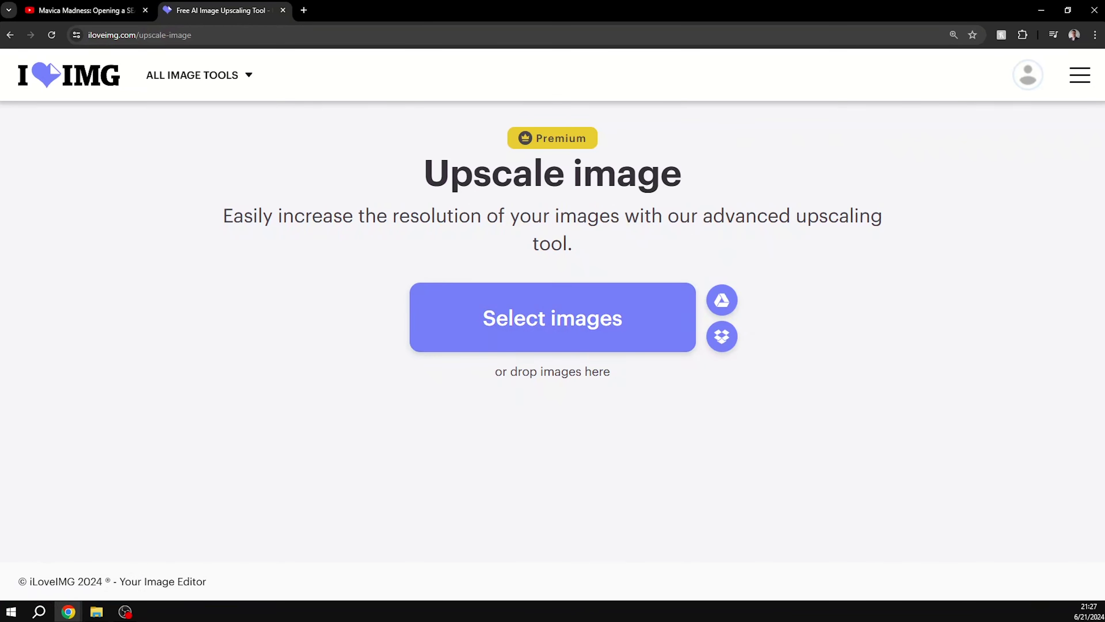
drag(0, 392, 524, 324)
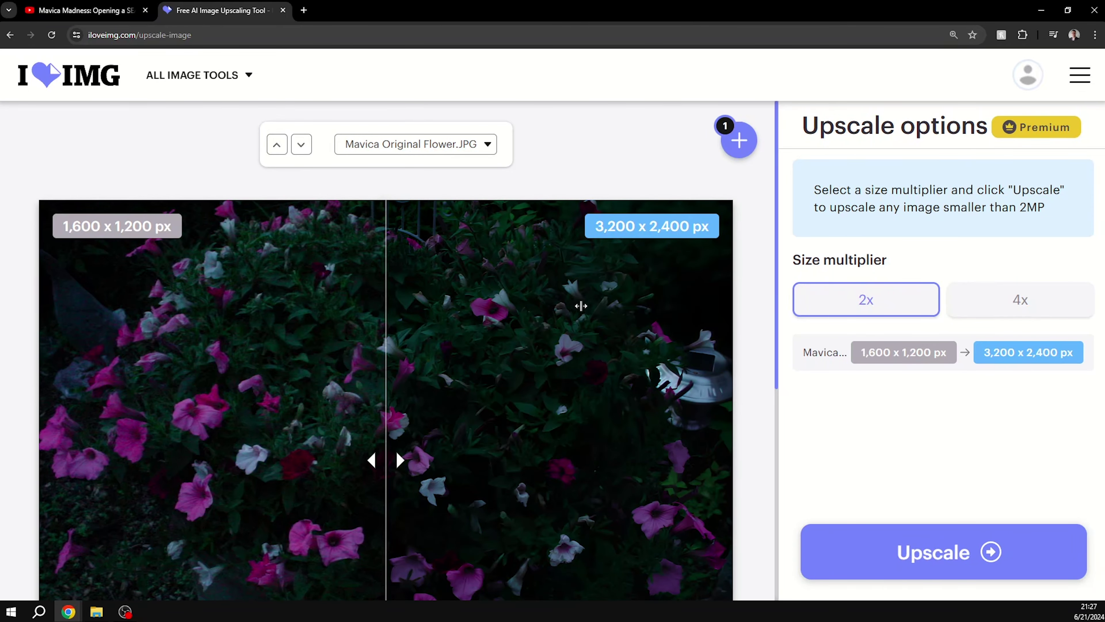
Step: Compare the original and 2x versions of the flower photo by sweeping the before/after divider across the petals, leaves and garden light
drag(777, 348, 778, 388)
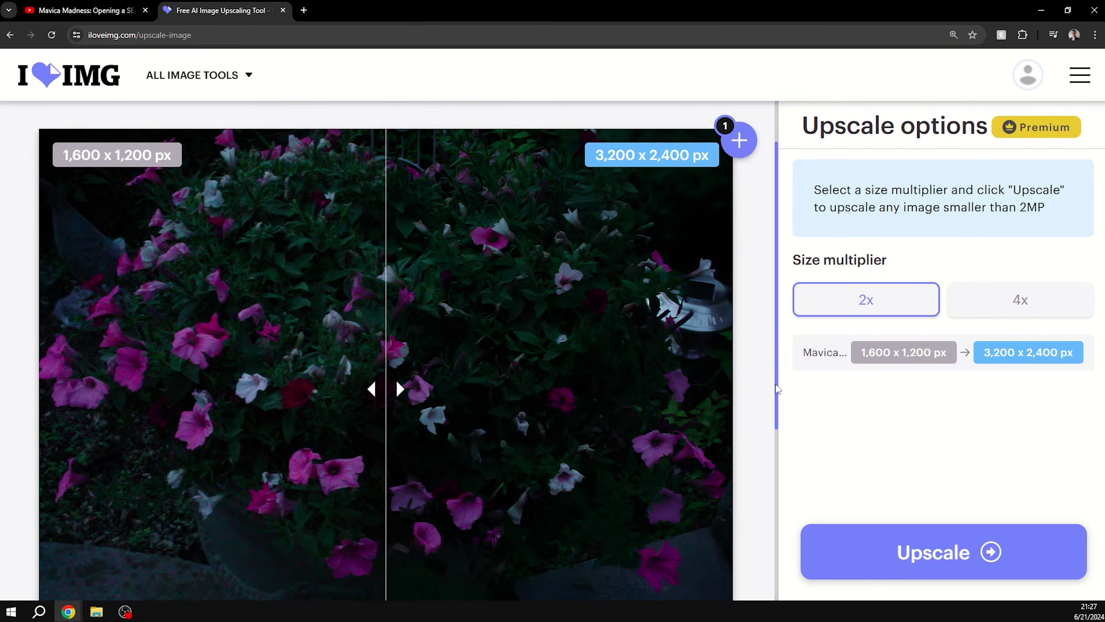
drag(411, 357, 389, 368)
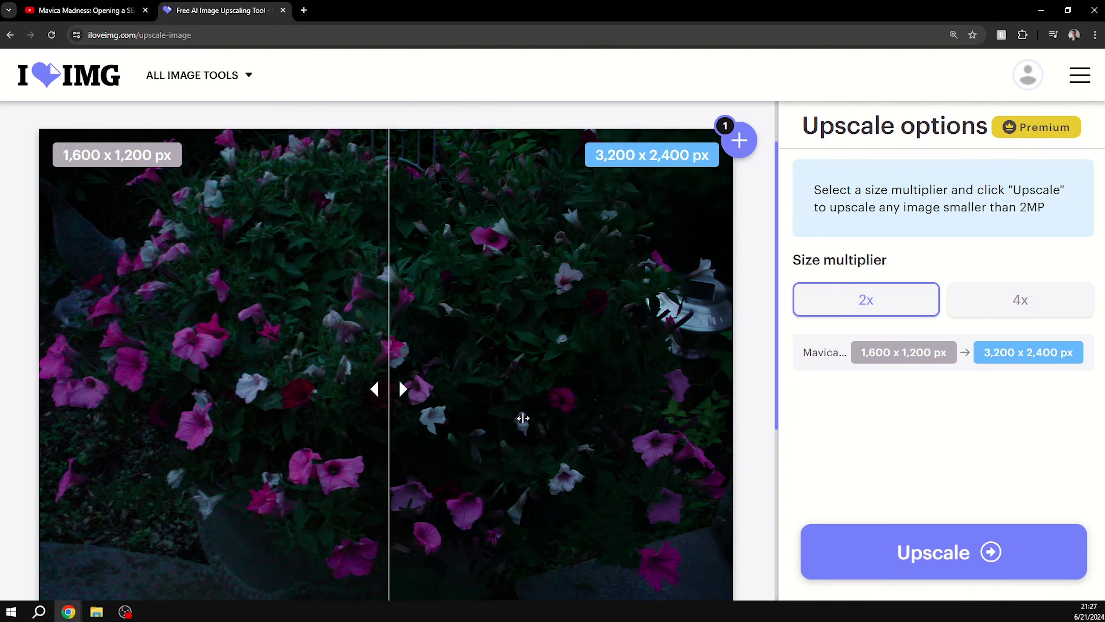
drag(388, 389, 500, 387)
scroll(766, 465, down, 3)
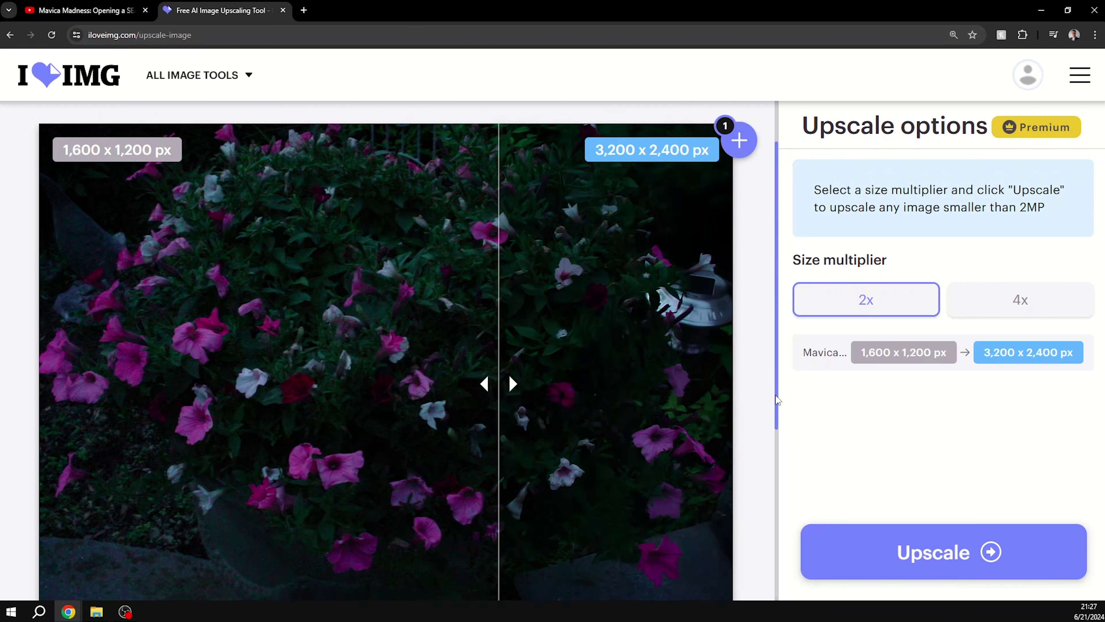
drag(487, 256, 713, 286)
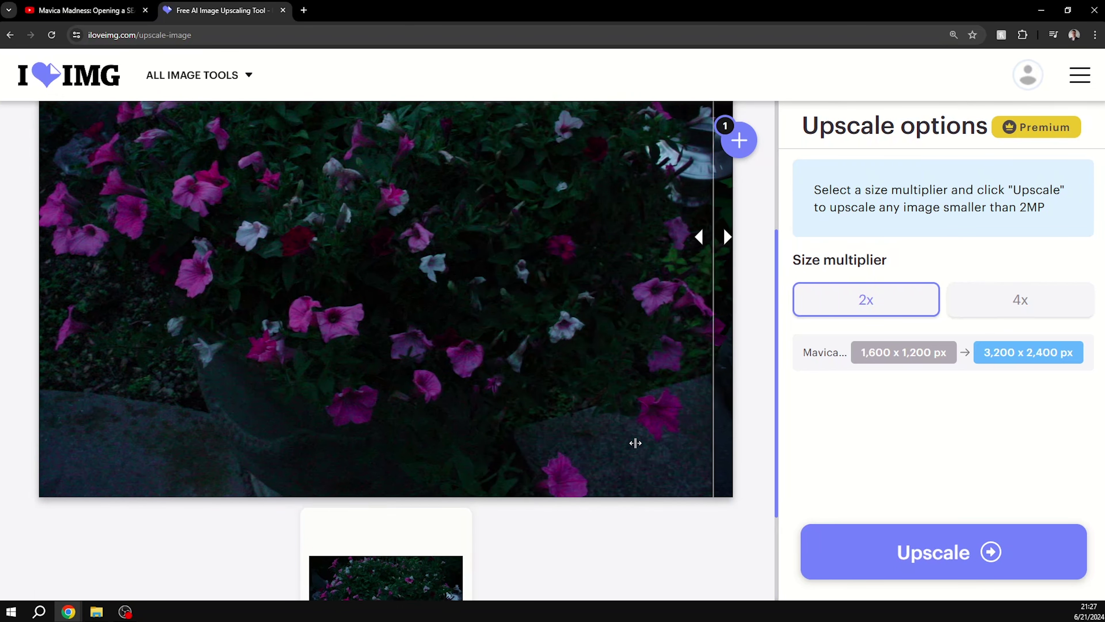
drag(710, 348, 290, 329)
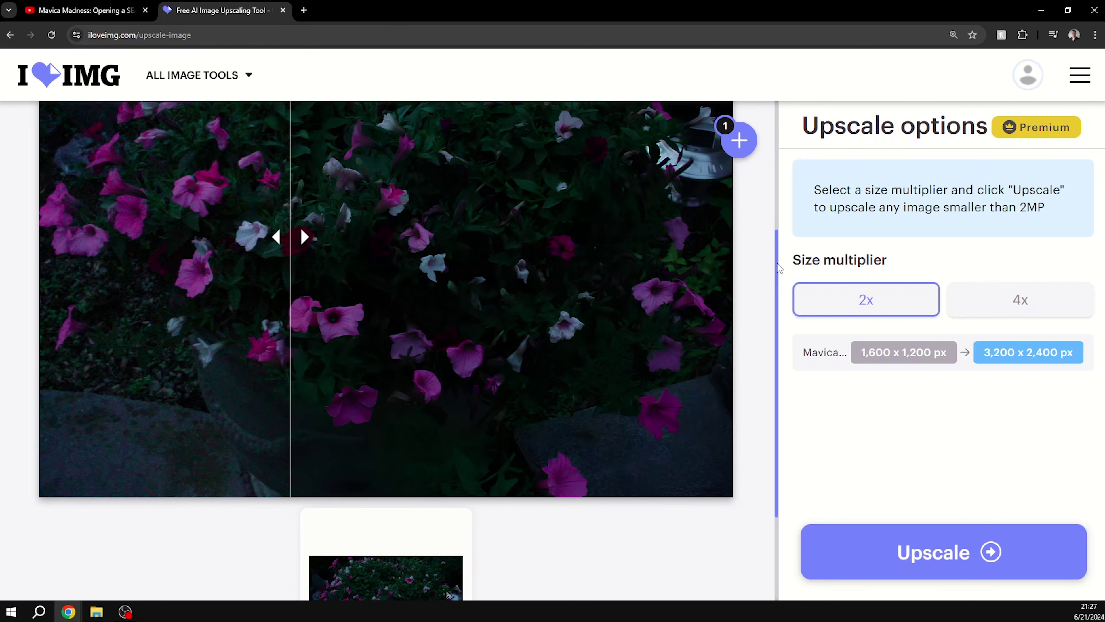
scroll(304, 326, up, 4)
drag(281, 384, 389, 383)
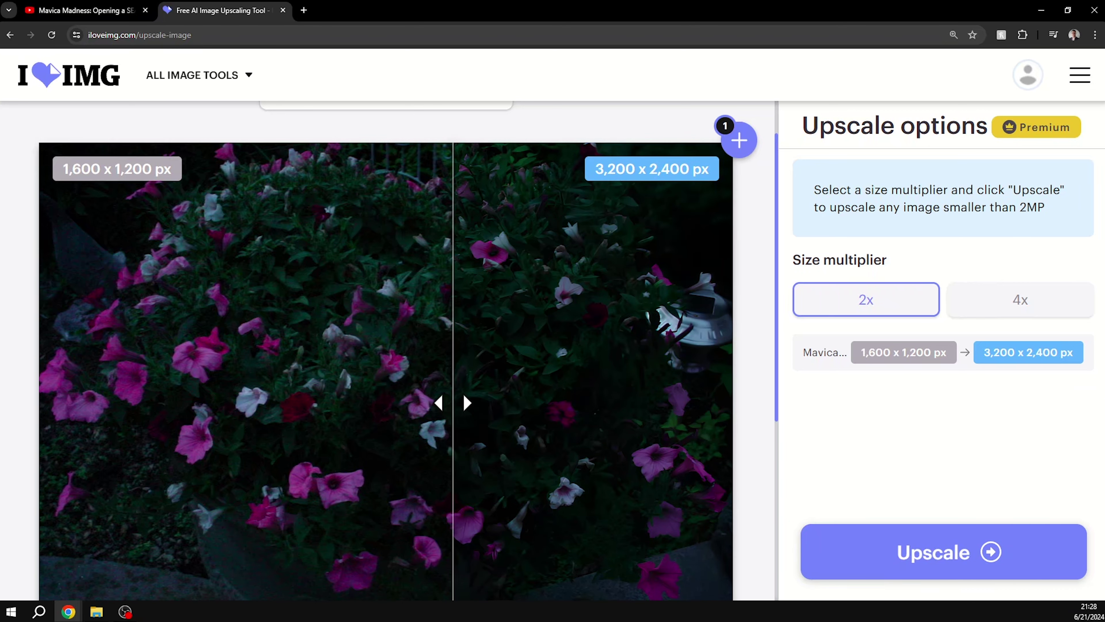
Step: Add the game cartridge shelf photo to the batch and compare its original and 2x versions along the second column of cartridges and the game cases
drag(97, 611, 629, 351)
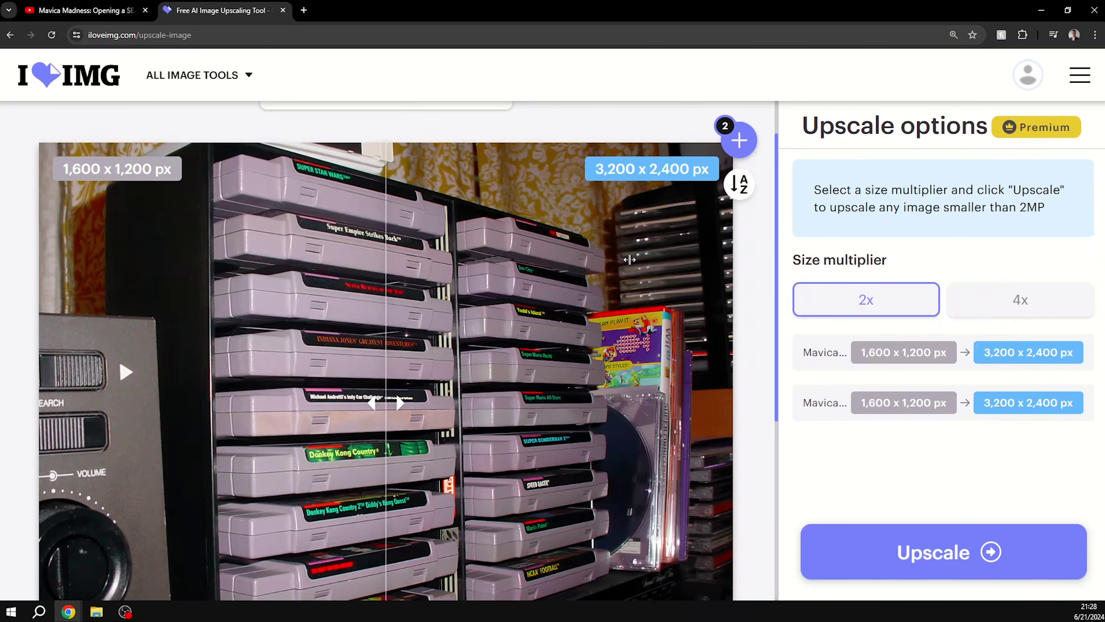
drag(777, 265, 775, 311)
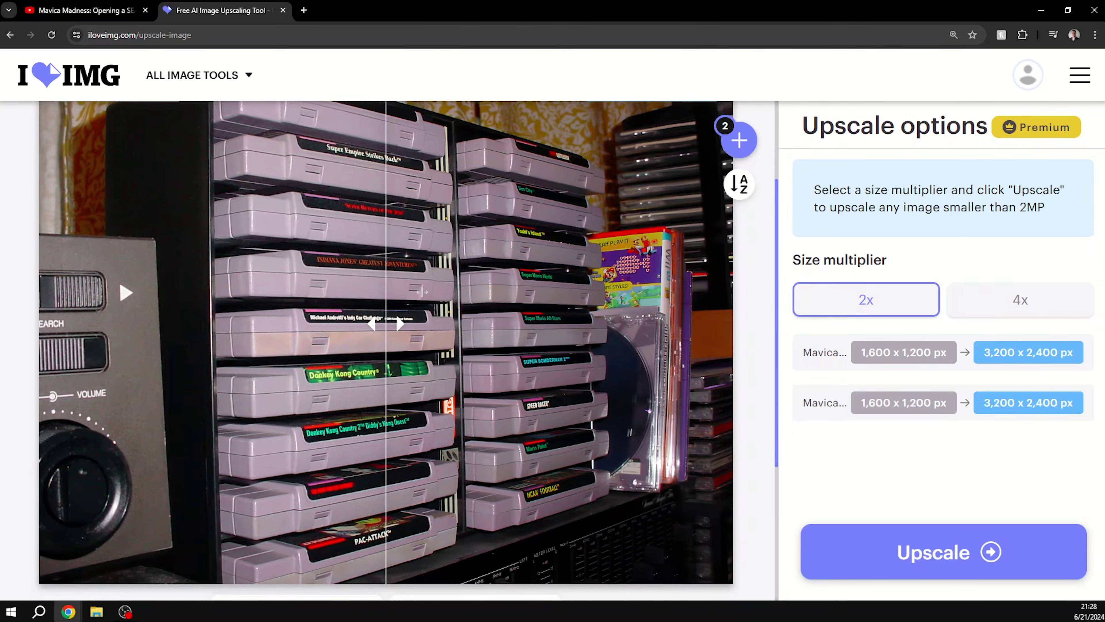
drag(385, 339, 595, 370)
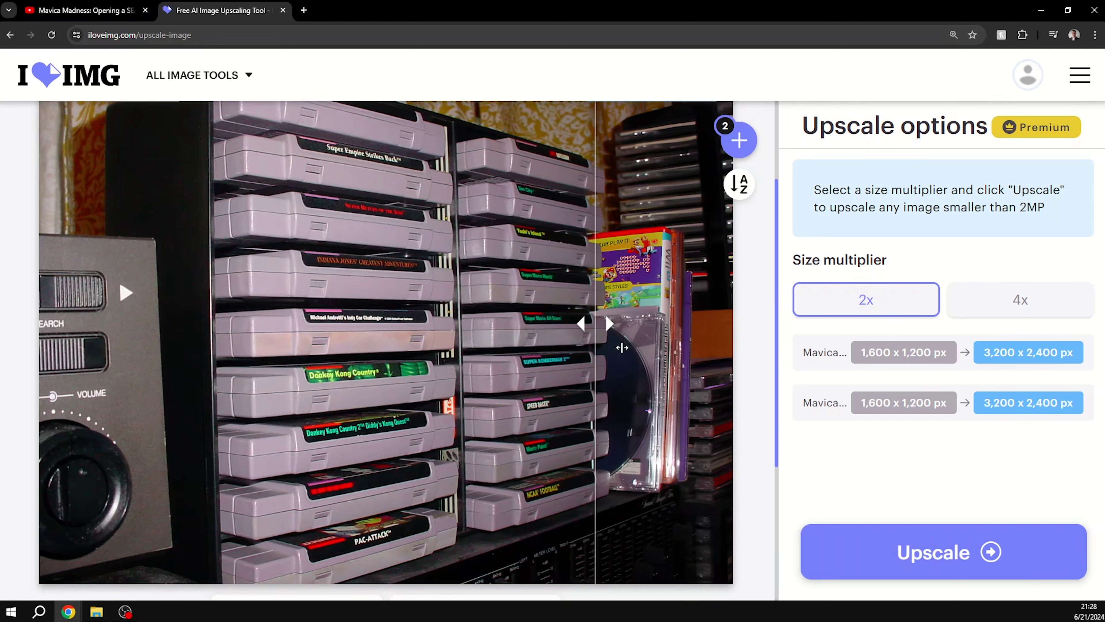
mouse_move(593, 342)
mouse_down()
mouse_move(691, 333)
mouse_move(606, 336)
mouse_up()
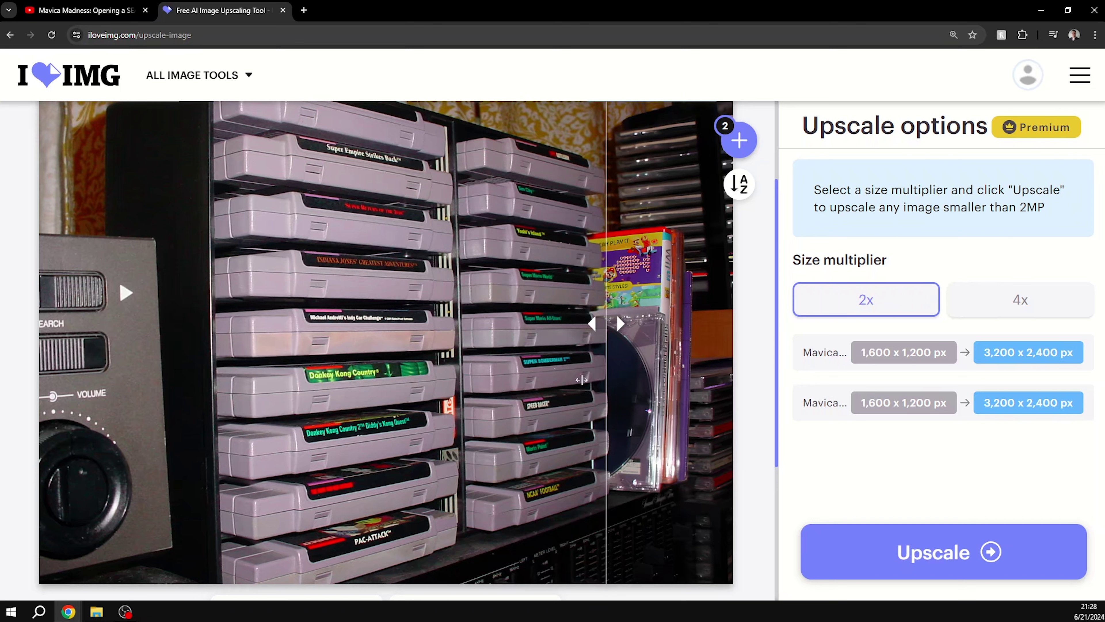
drag(612, 331, 512, 385)
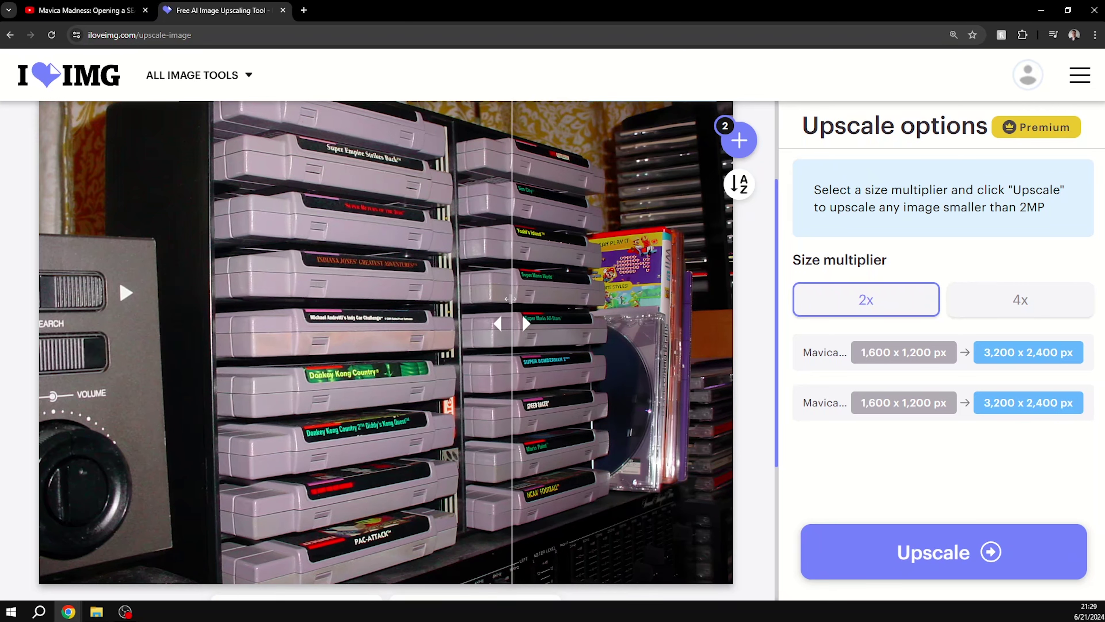
mouse_move(510, 300)
mouse_down()
mouse_move(548, 303)
mouse_move(501, 305)
mouse_move(591, 307)
mouse_move(525, 305)
mouse_up()
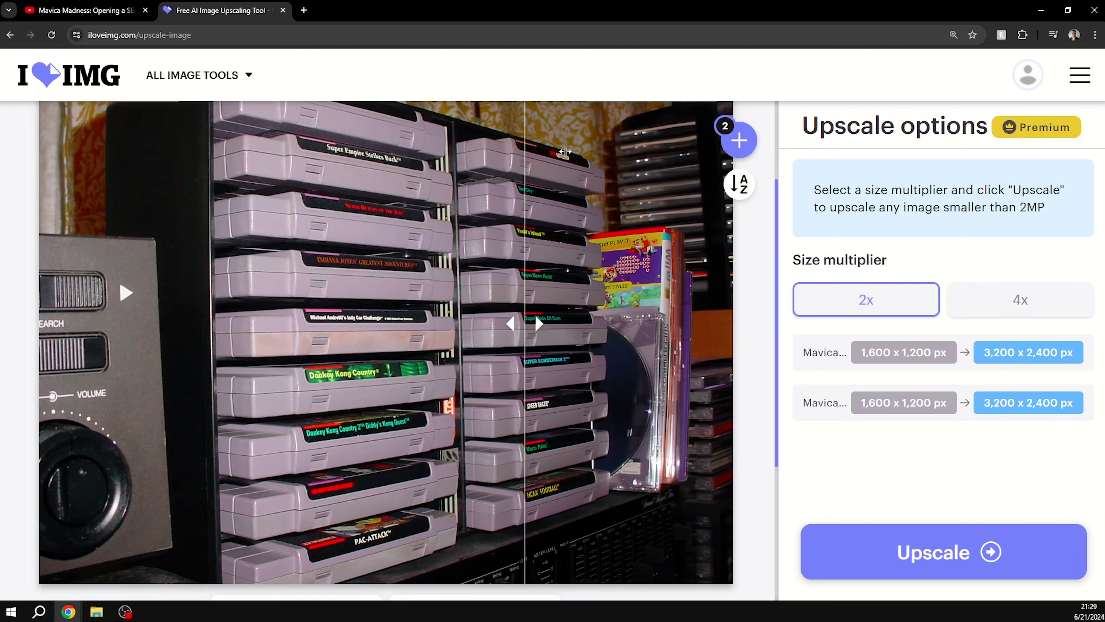
Step: Compare the original and 2x cartridge photo across the first column of labels and the stereo's dials and lettering
drag(521, 197, 286, 220)
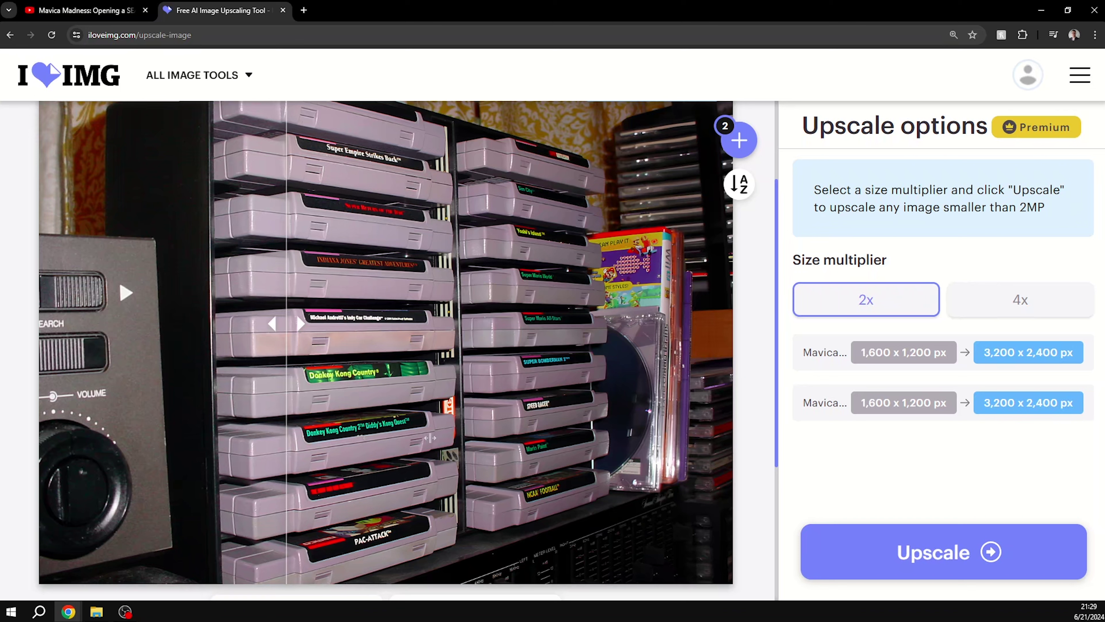
drag(286, 348, 34, 351)
mouse_move(66, 337)
mouse_down()
mouse_move(178, 344)
mouse_move(89, 348)
mouse_move(407, 364)
mouse_move(60, 355)
mouse_up()
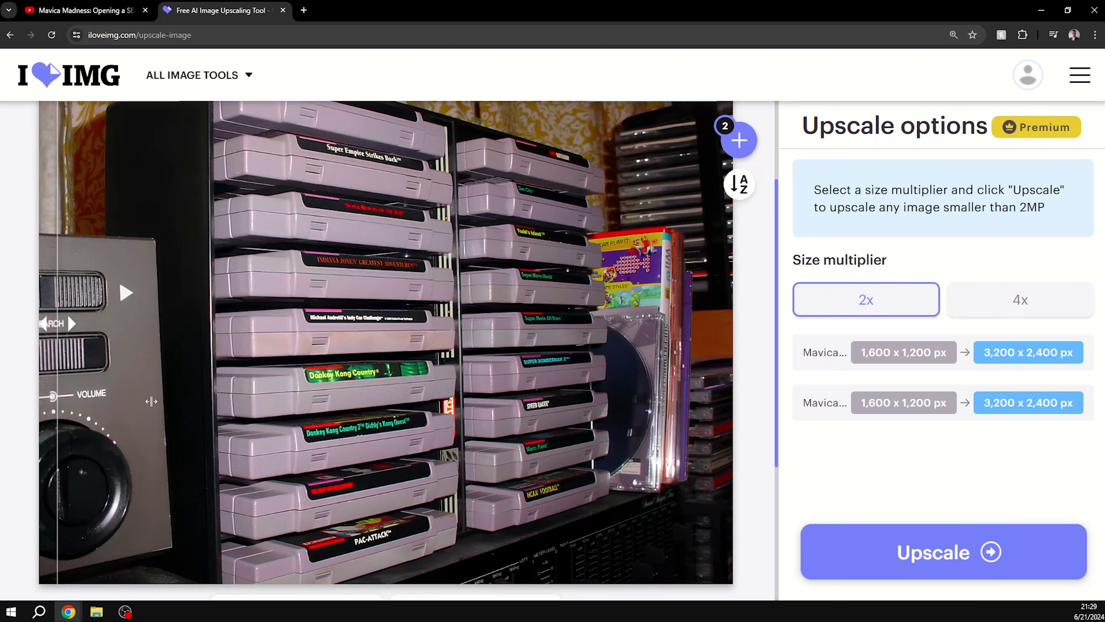
drag(56, 379, 513, 447)
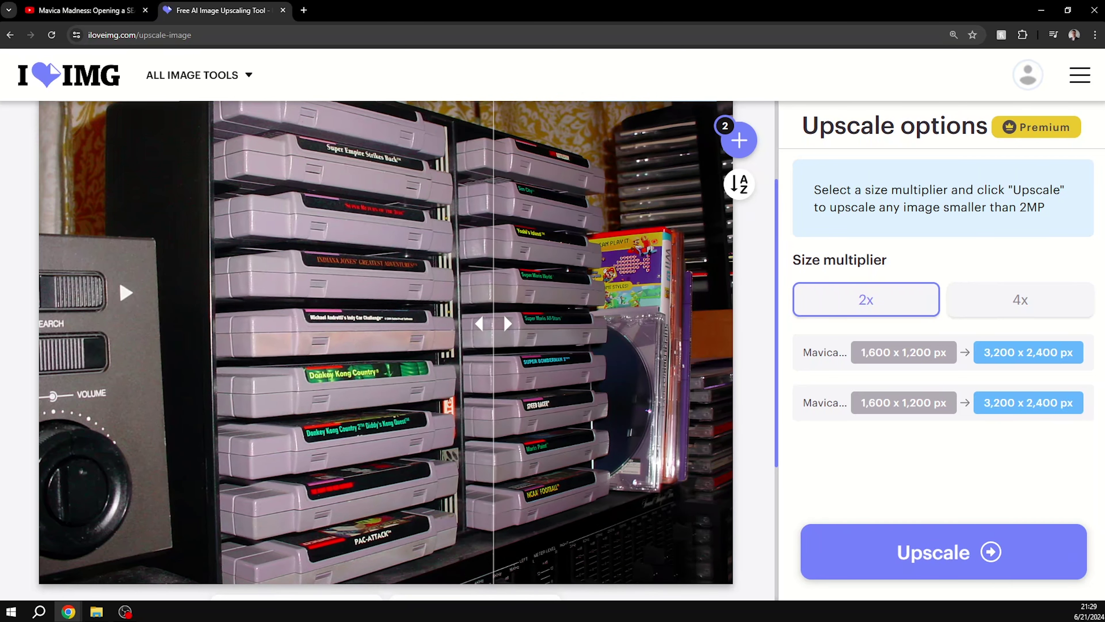
Step: Add Mavica Coins.JPG to the batch and compare its original and 2x versions across the challenge coins and wooden rack
drag(703, 341, 604, 324)
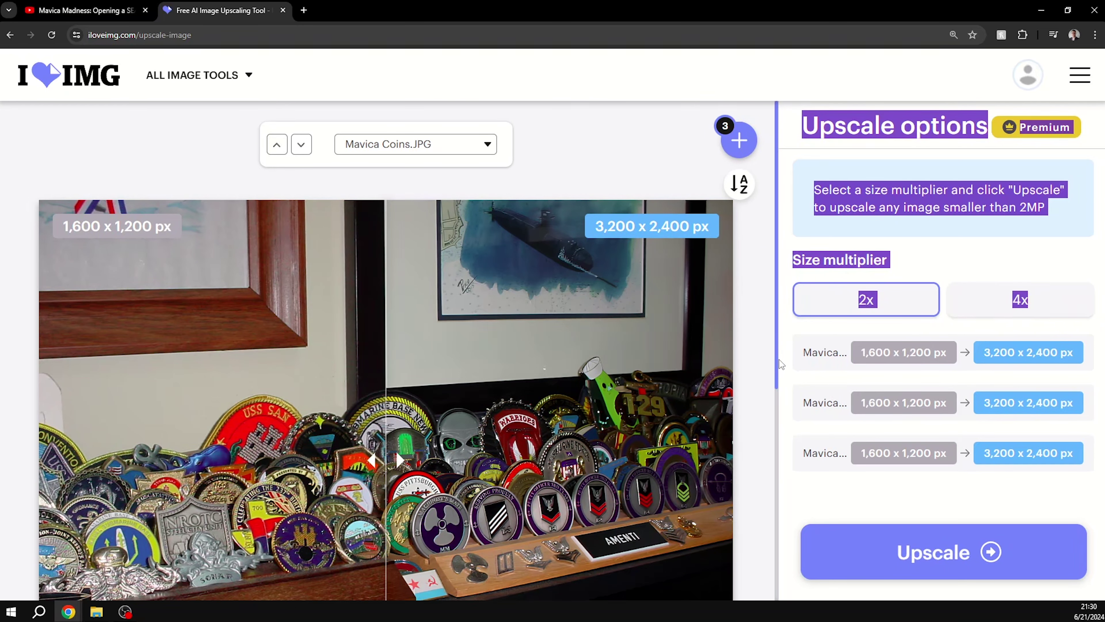
scroll(769, 433, down, 3)
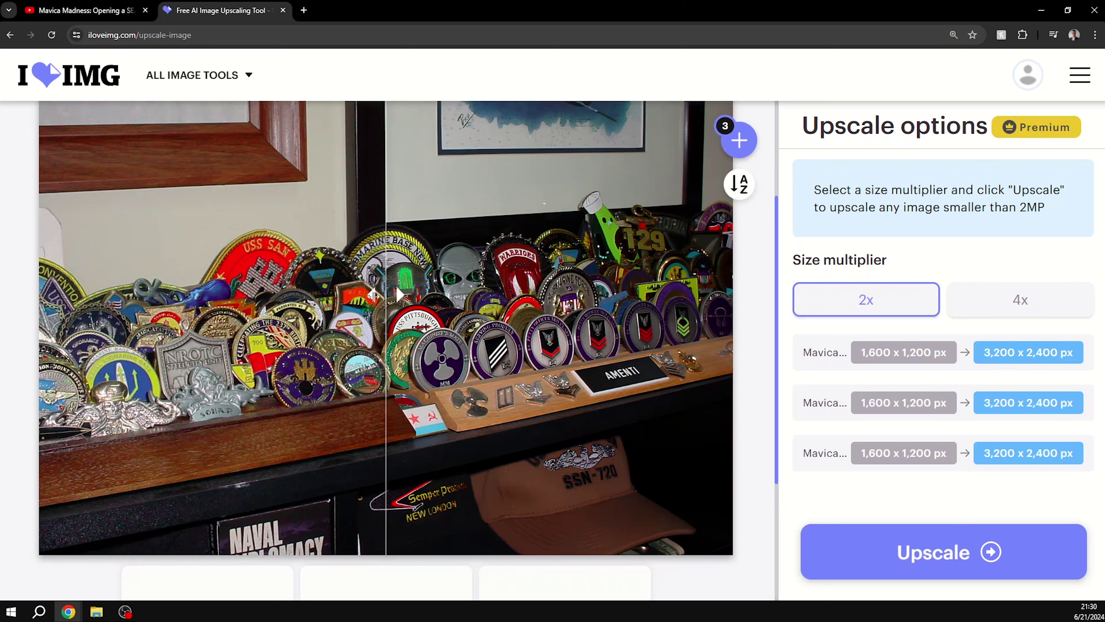
drag(380, 295, 245, 324)
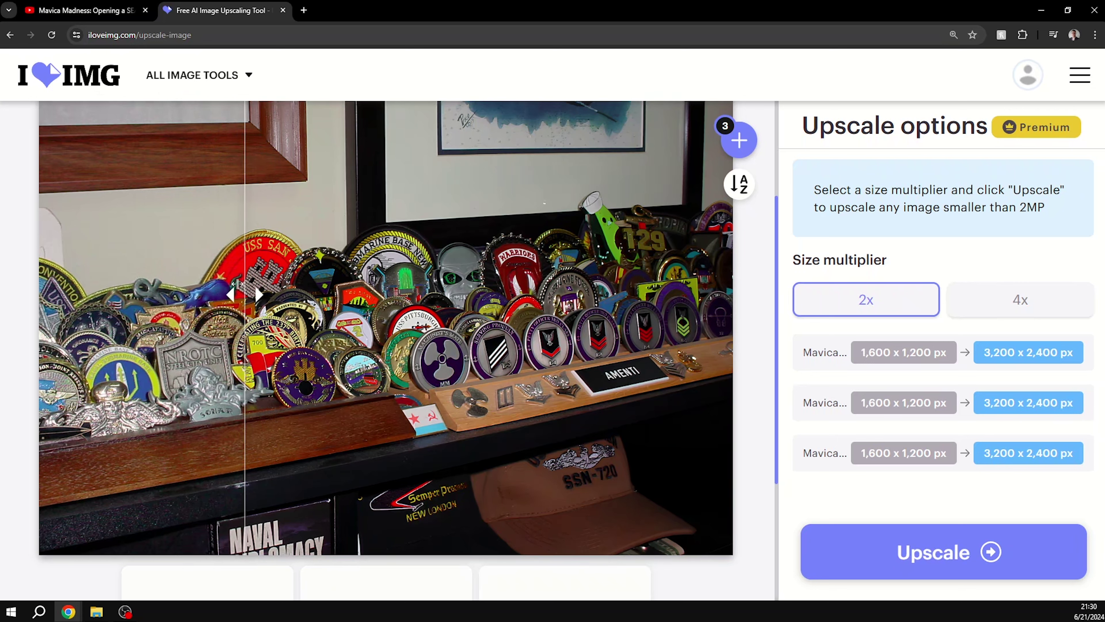
drag(244, 312, 422, 305)
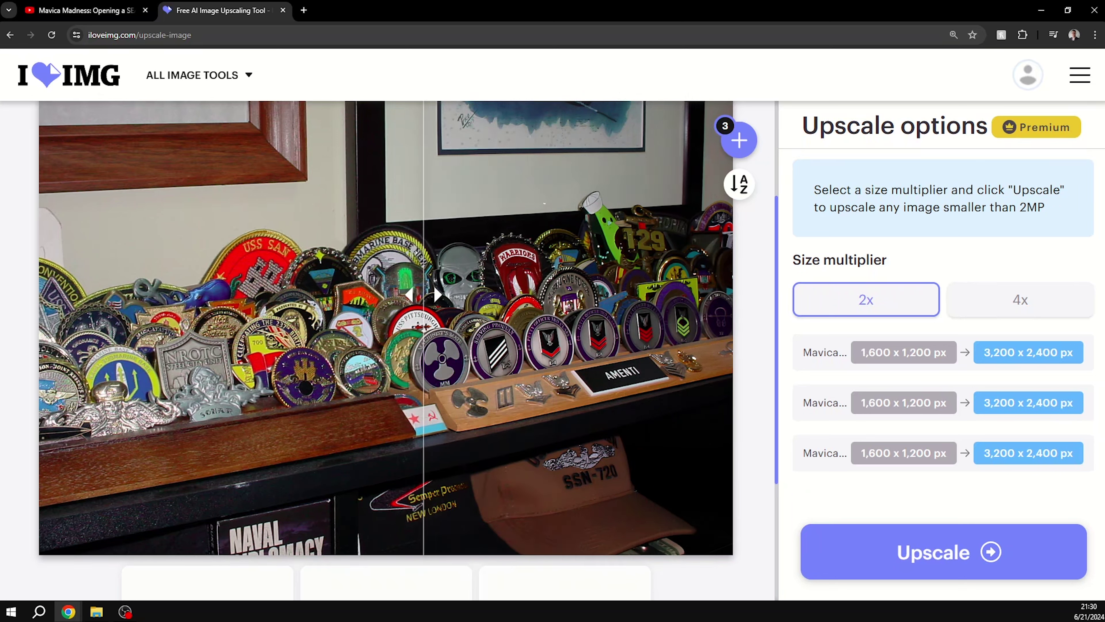
drag(426, 244, 463, 286)
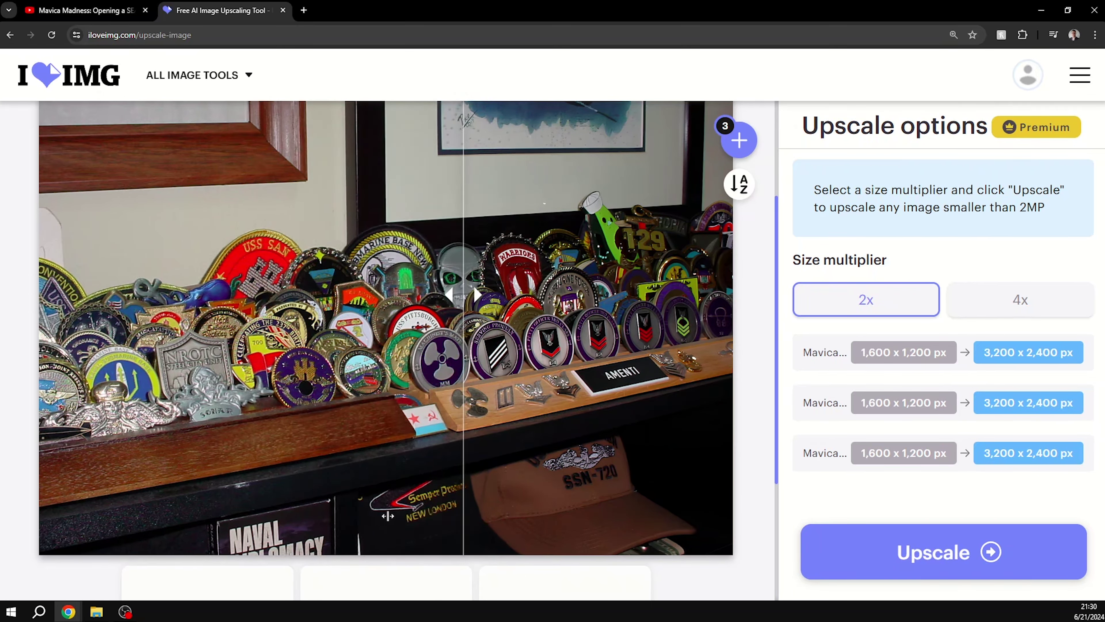
Step: Finish comparing the coin photo around its middle coins, and start a new upscale batch with Mavica Seesaw.JPG
drag(460, 479, 342, 409)
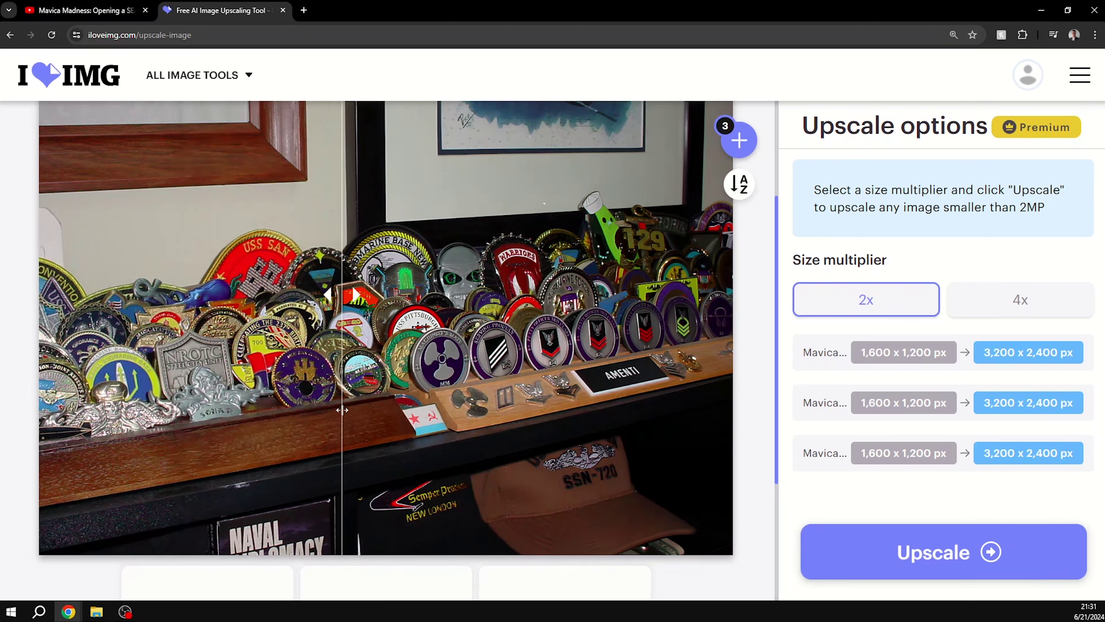
click(64, 83)
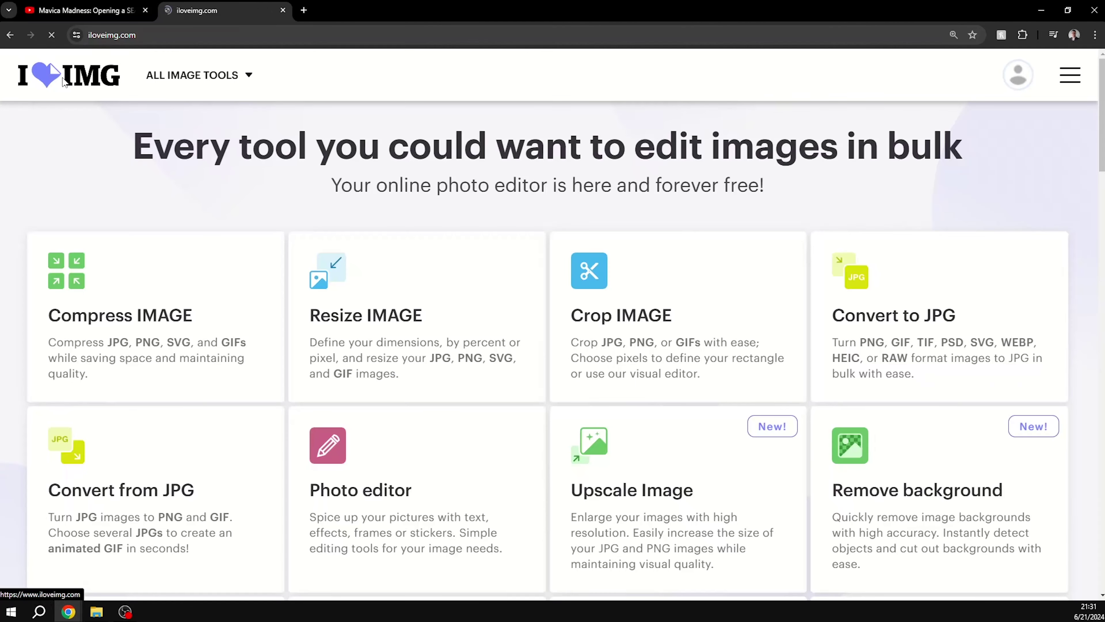
click(635, 450)
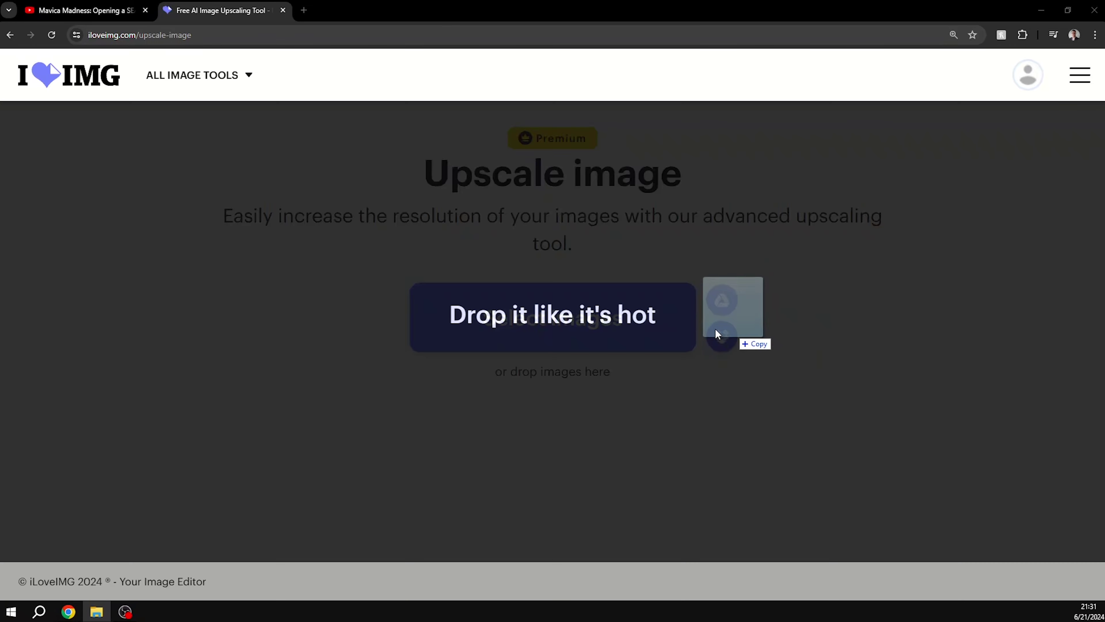
drag(735, 338, 616, 325)
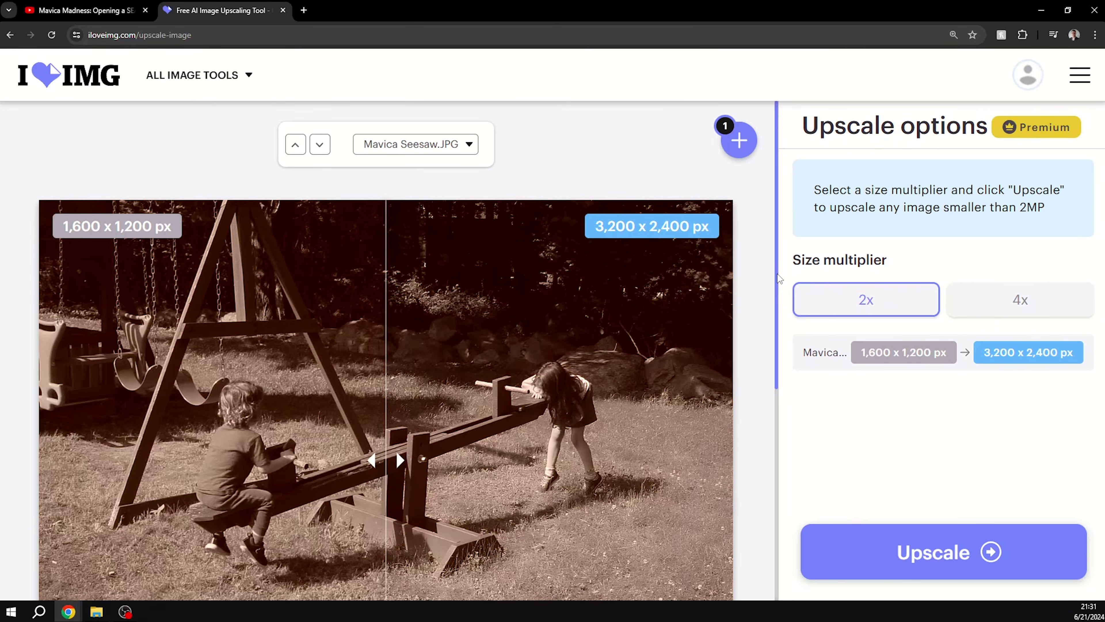
Step: Compare the original and 2x versions of the seesaw photo by sweeping the before/after divider around the seesaw's beam and central posts
drag(778, 279, 786, 357)
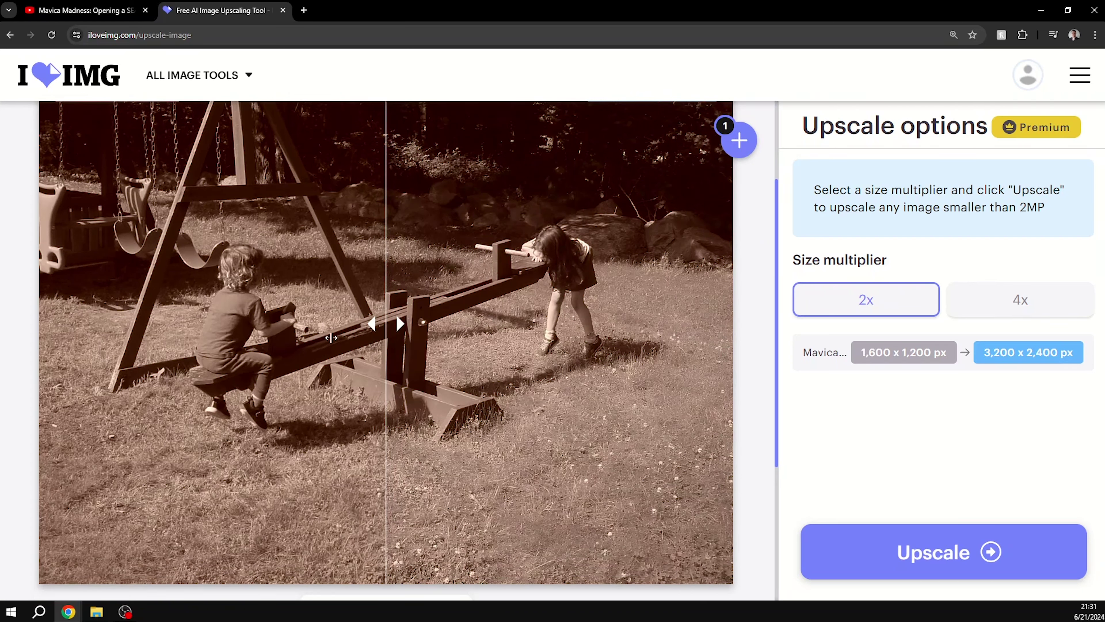
drag(389, 309, 375, 328)
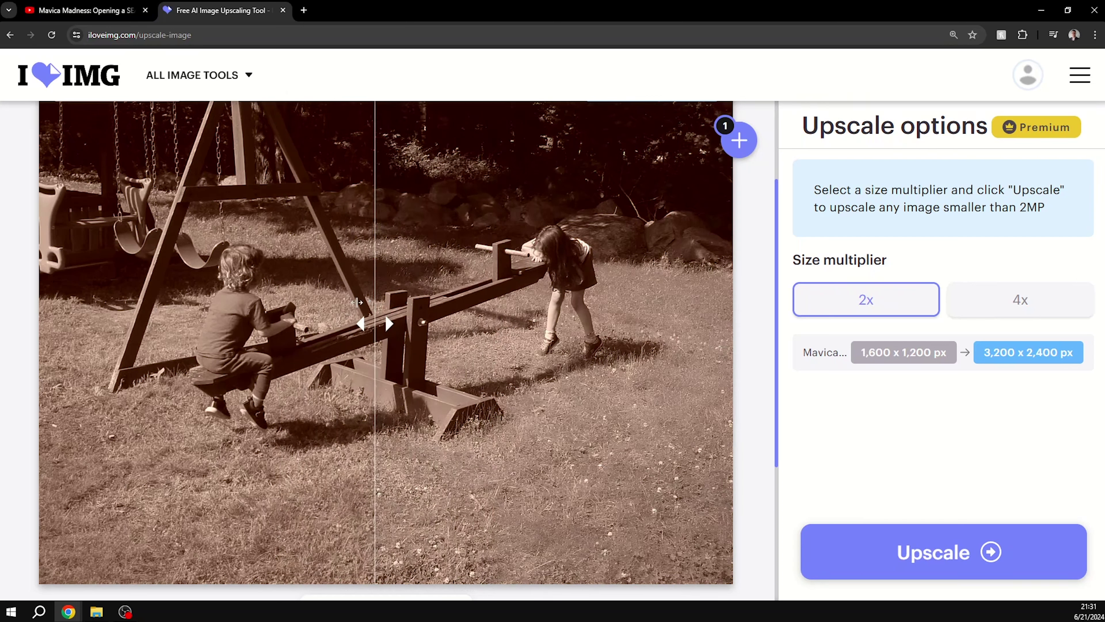
drag(373, 317, 431, 327)
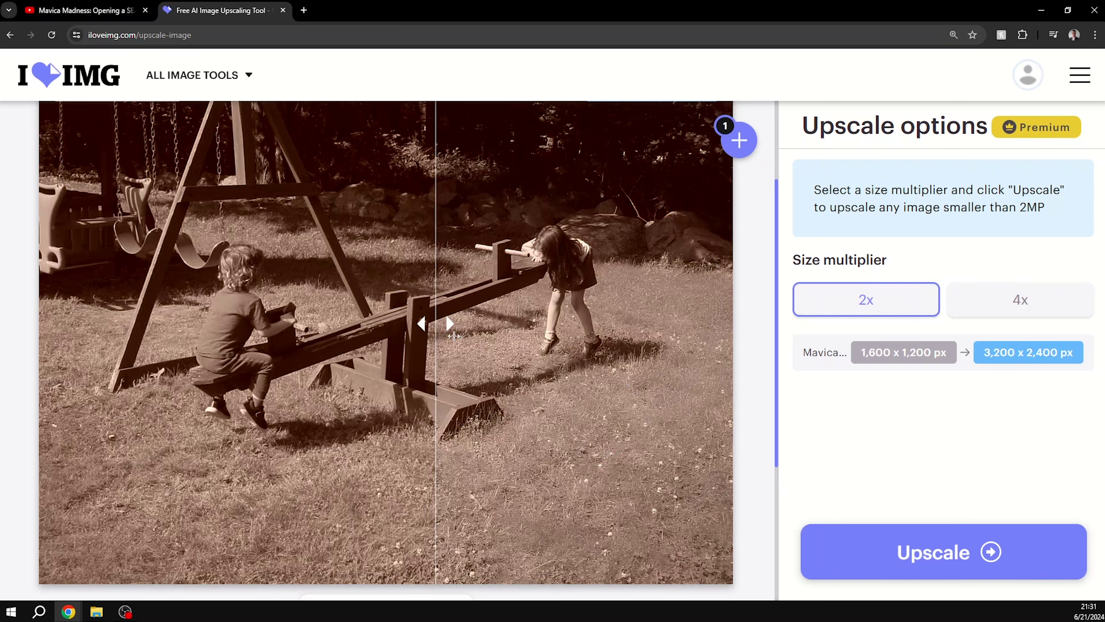
drag(435, 338, 469, 323)
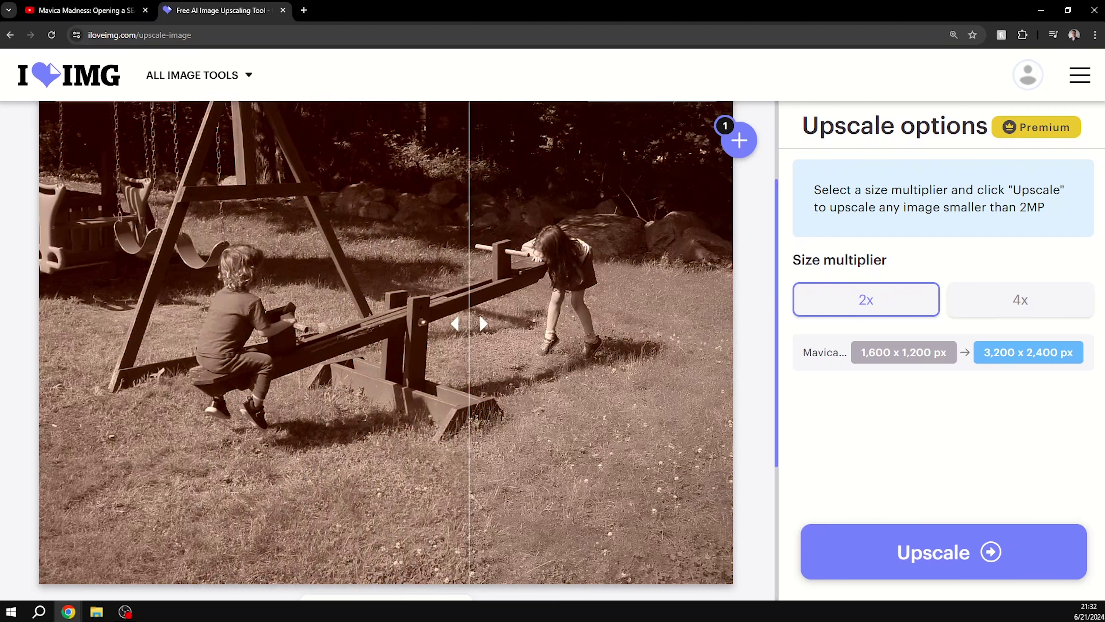
Step: Add Mavica Girl.JPG to the batch and compare its original and 2x versions across the girl, the rocks and the dark background
key(super+e)
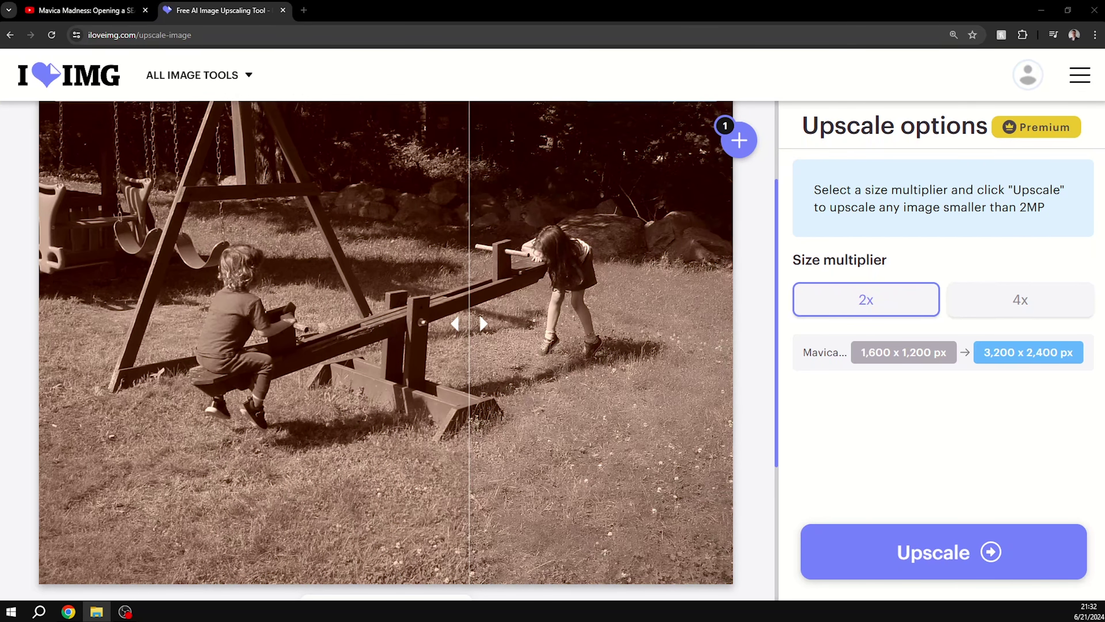
drag(1103, 322, 609, 374)
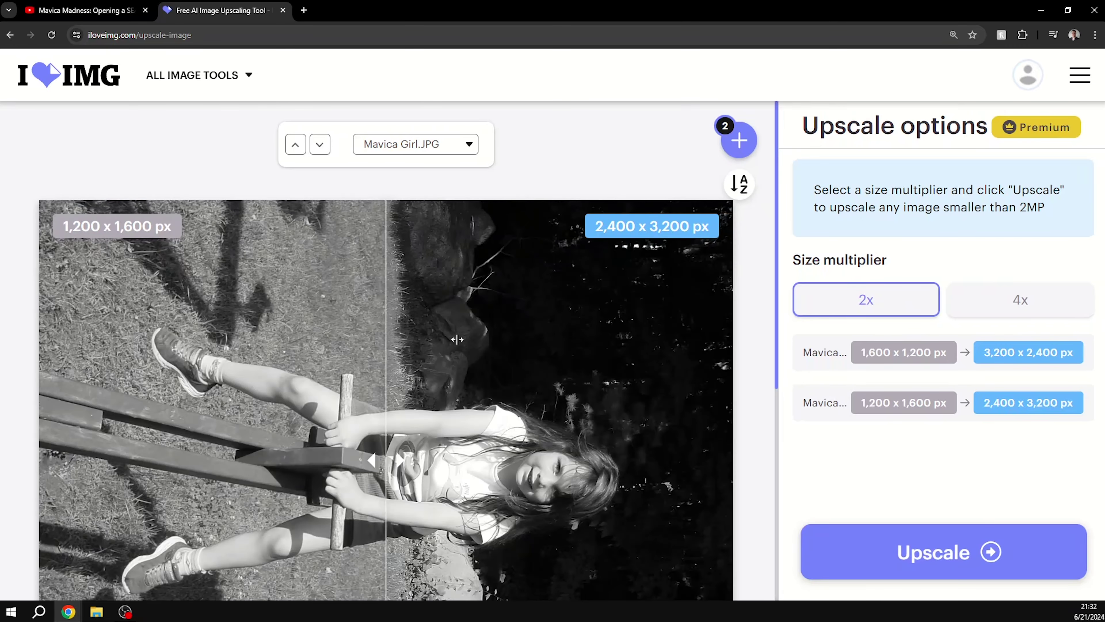
scroll(556, 391, down, 3)
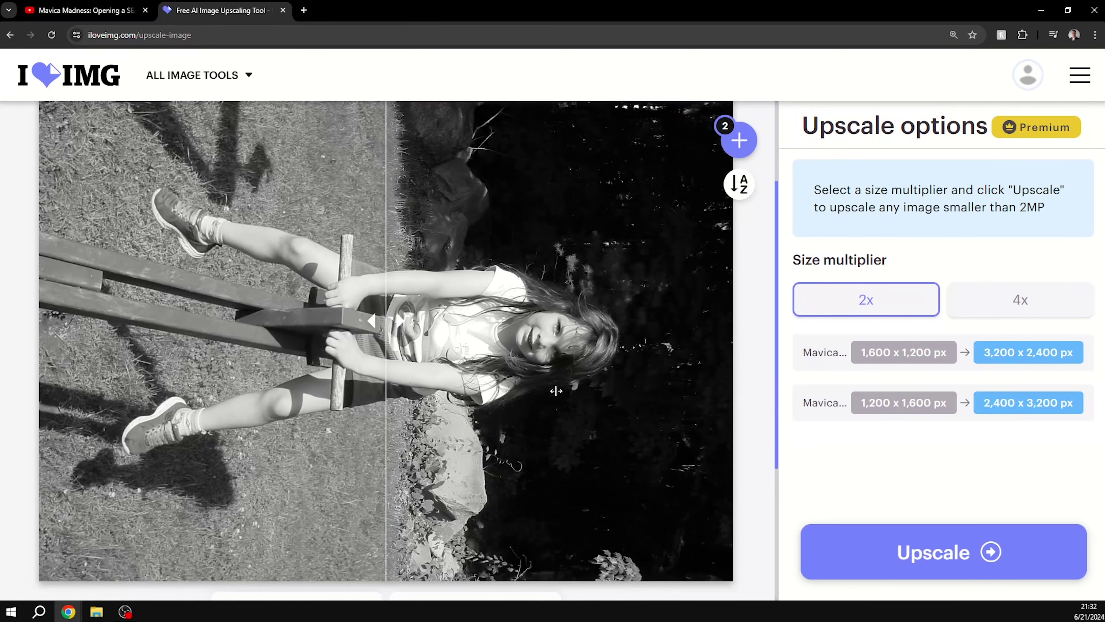
drag(385, 362, 714, 436)
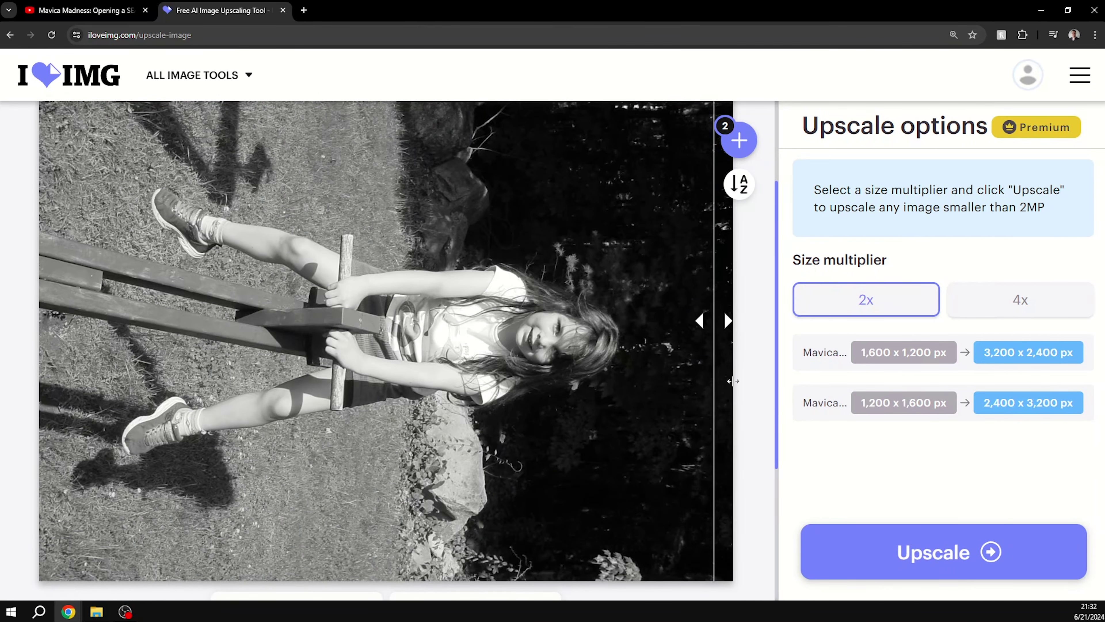
drag(714, 369, 466, 379)
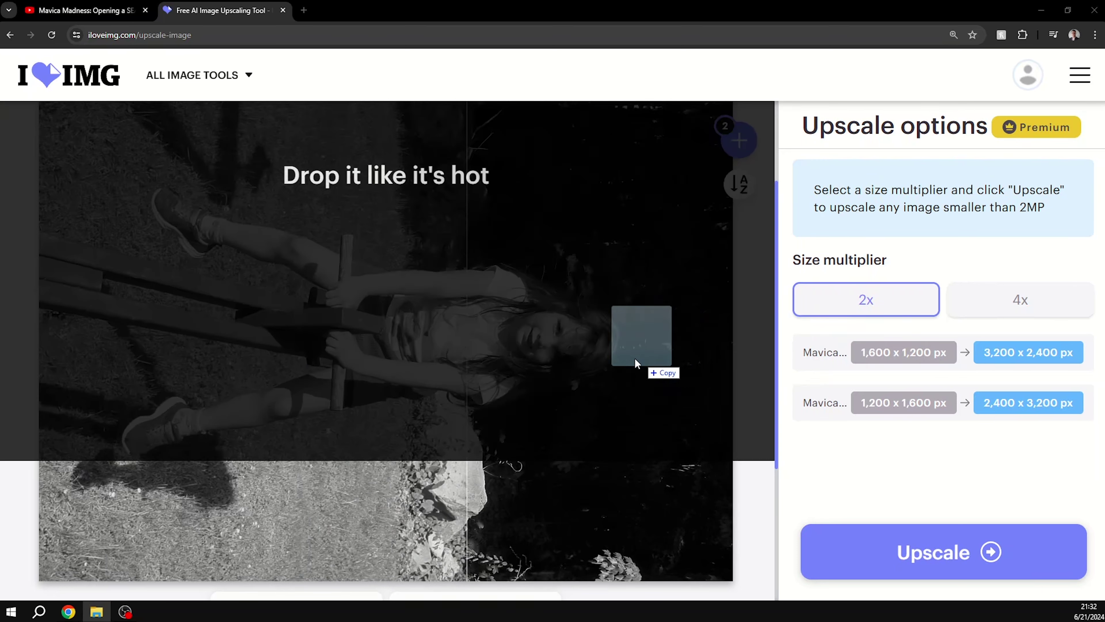
Step: Add Mavica BBall.JPG to the batch and compare its original and 2x versions across the hoop, lawn and tree trunk
drag(635, 358, 634, 340)
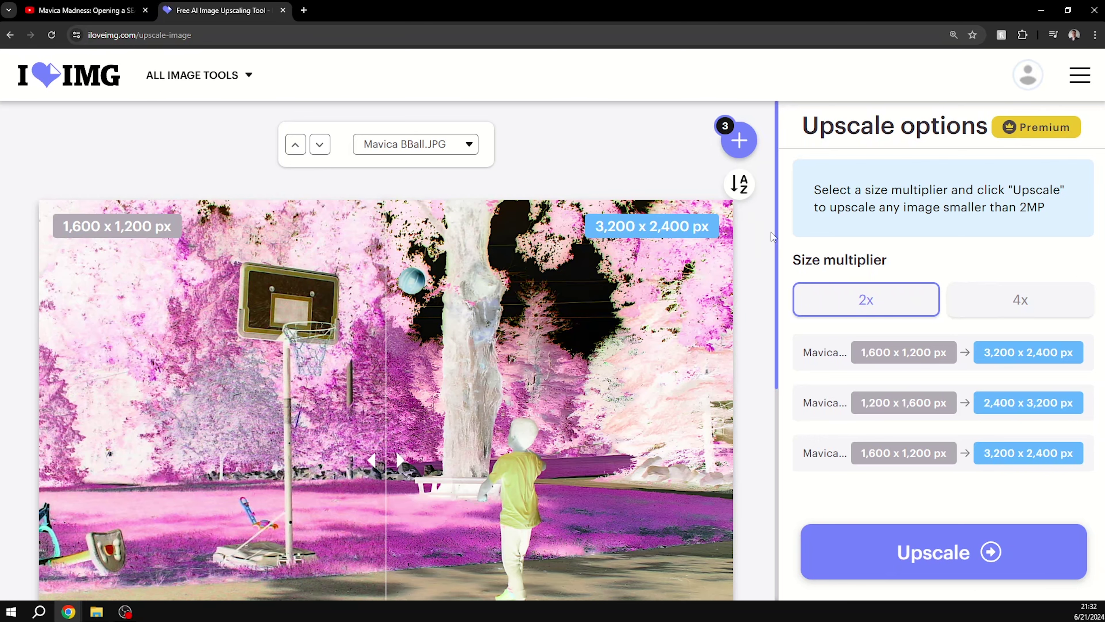
scroll(779, 245, down, 3)
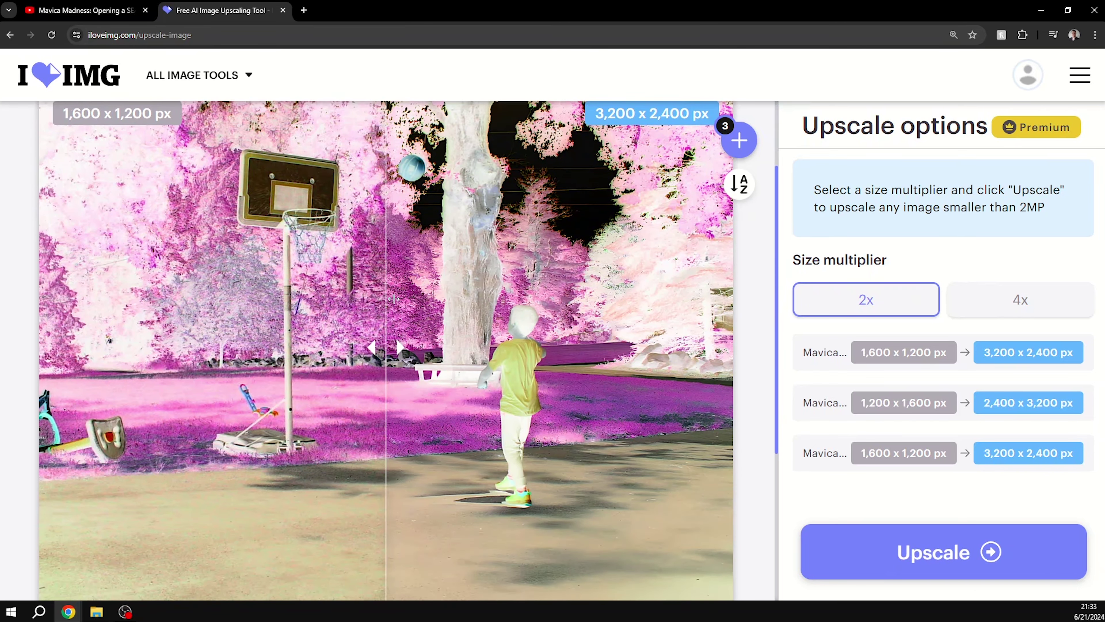
drag(393, 299, 210, 355)
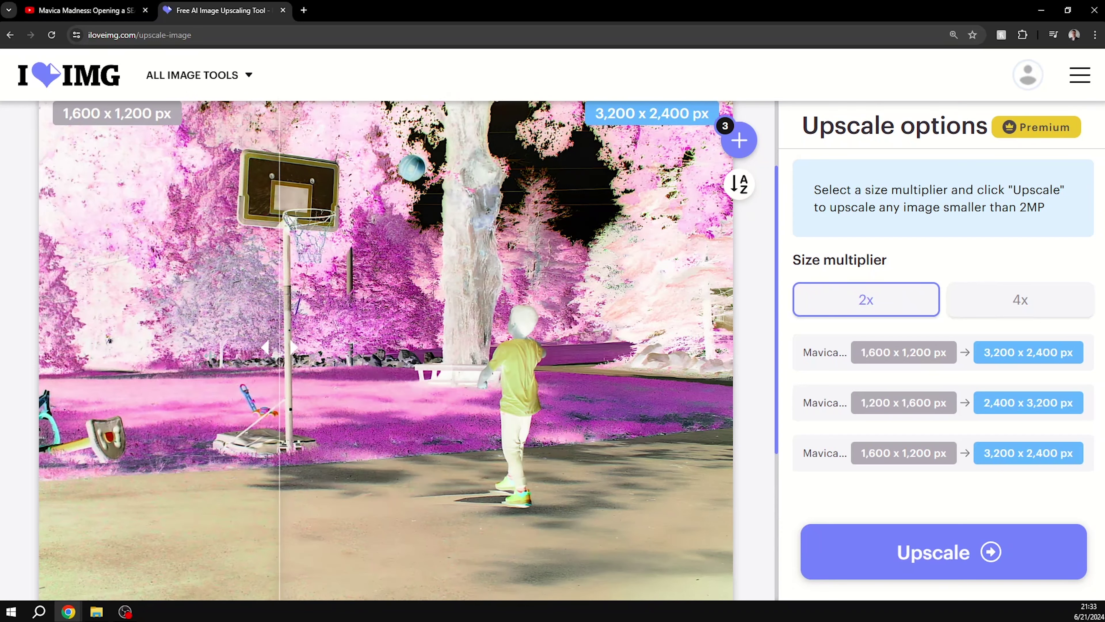
drag(279, 348, 227, 388)
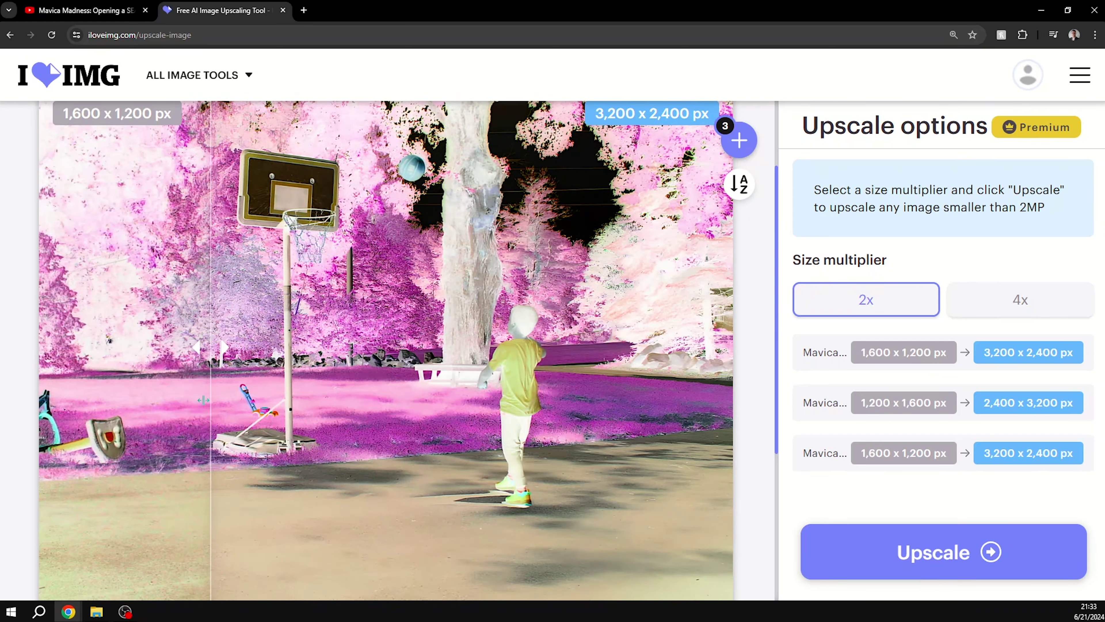
drag(179, 335, 463, 348)
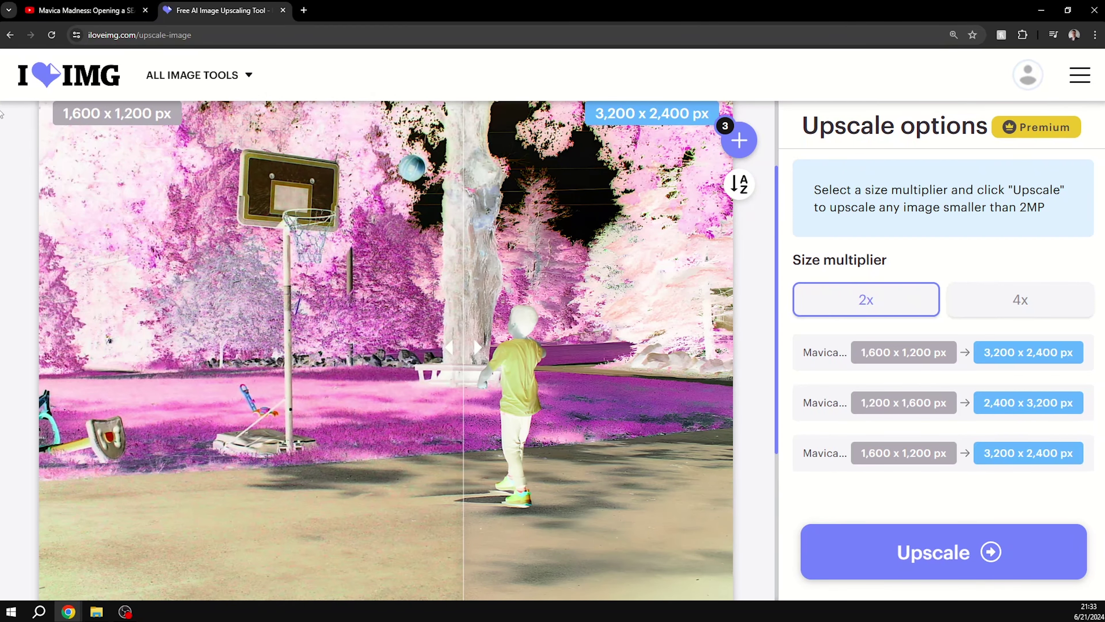
Step: Start a new upscale batch with Mavica Original Jeep.JPG
click(96, 78)
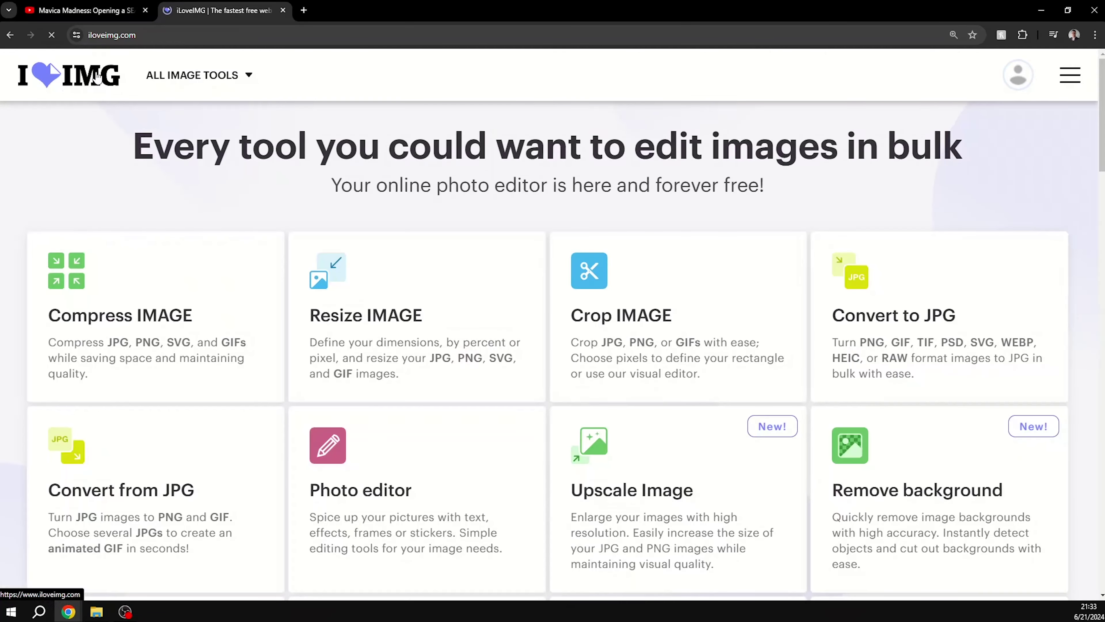
click(624, 461)
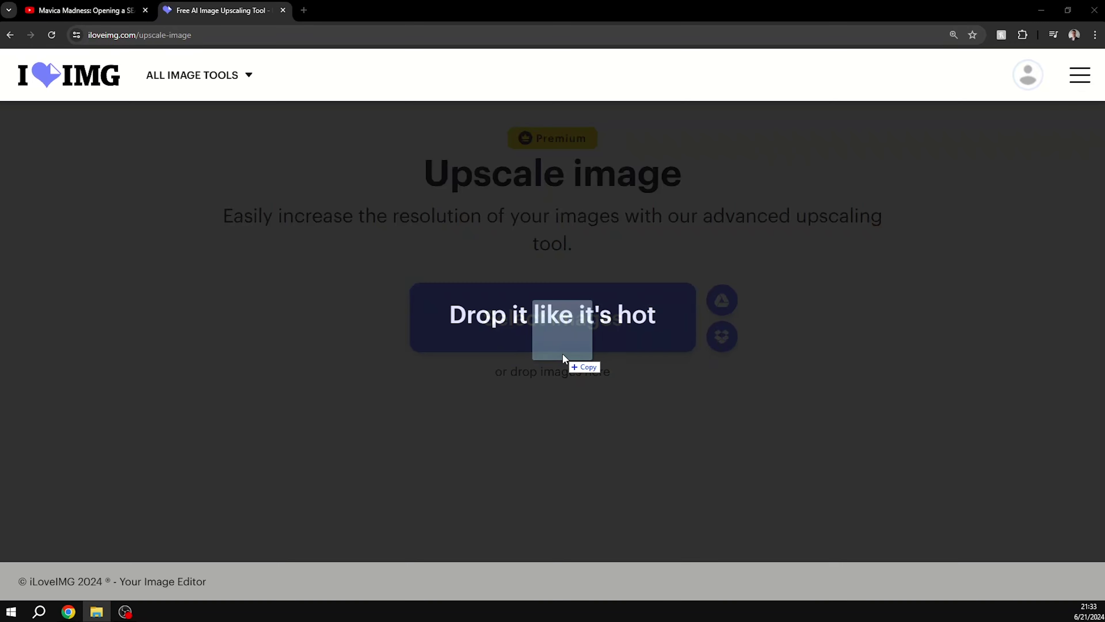
drag(562, 354, 565, 353)
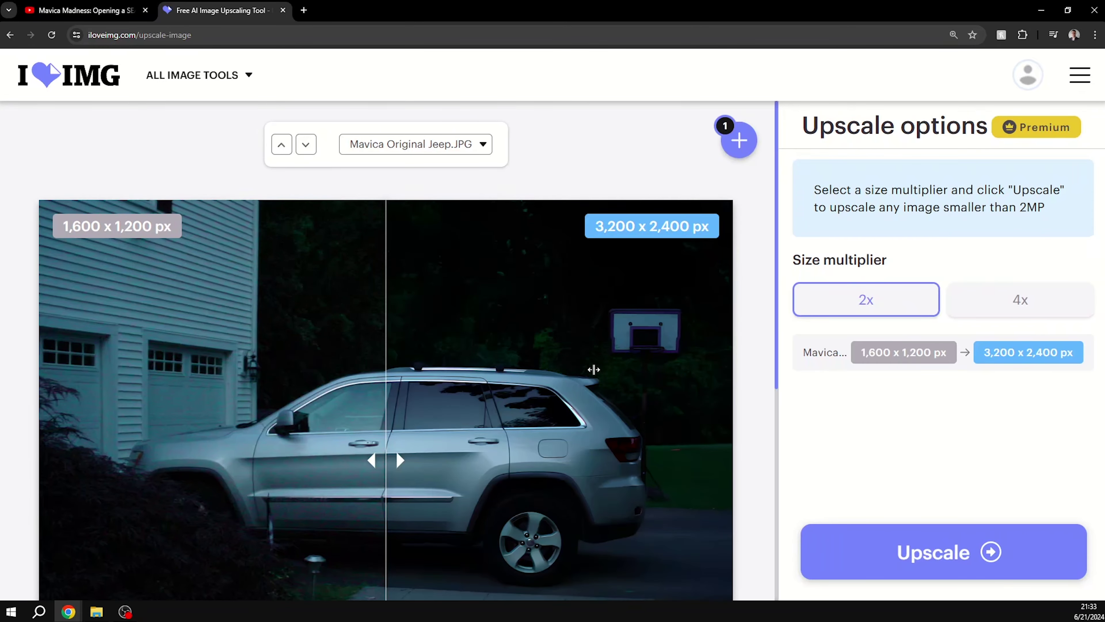
Step: Compare the original and 2x versions of the Jeep photo across the bodywork, rear wheel, basketball hoop, dark trees and garage
scroll(422, 324, down, 6)
scroll(424, 371, up, 6)
scroll(673, 386, down, 2)
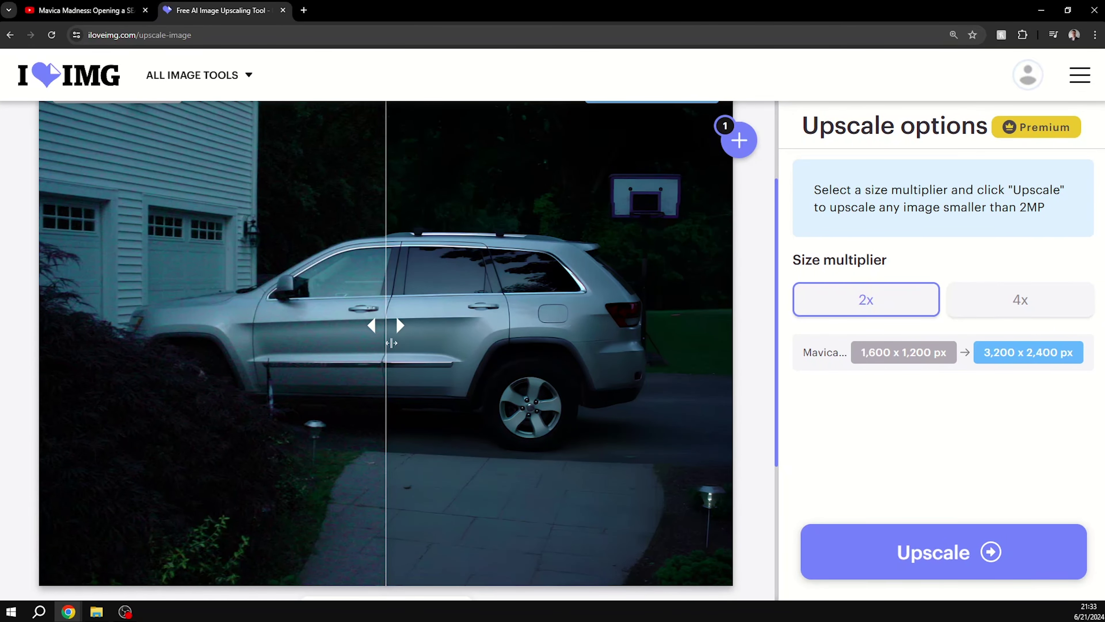
drag(384, 346, 701, 358)
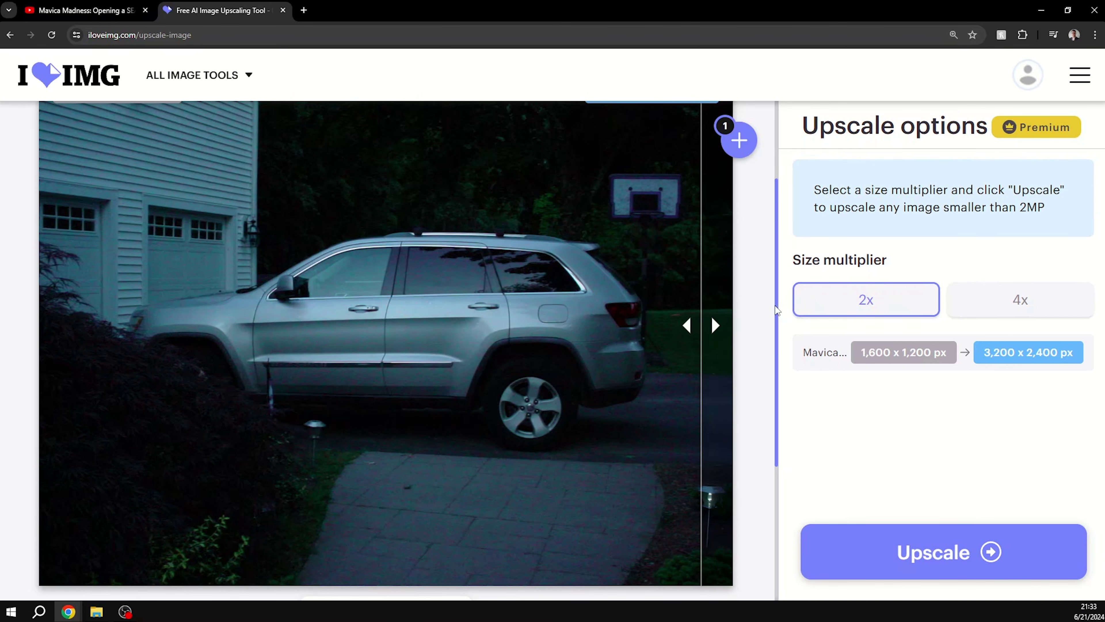
drag(780, 305, 776, 283)
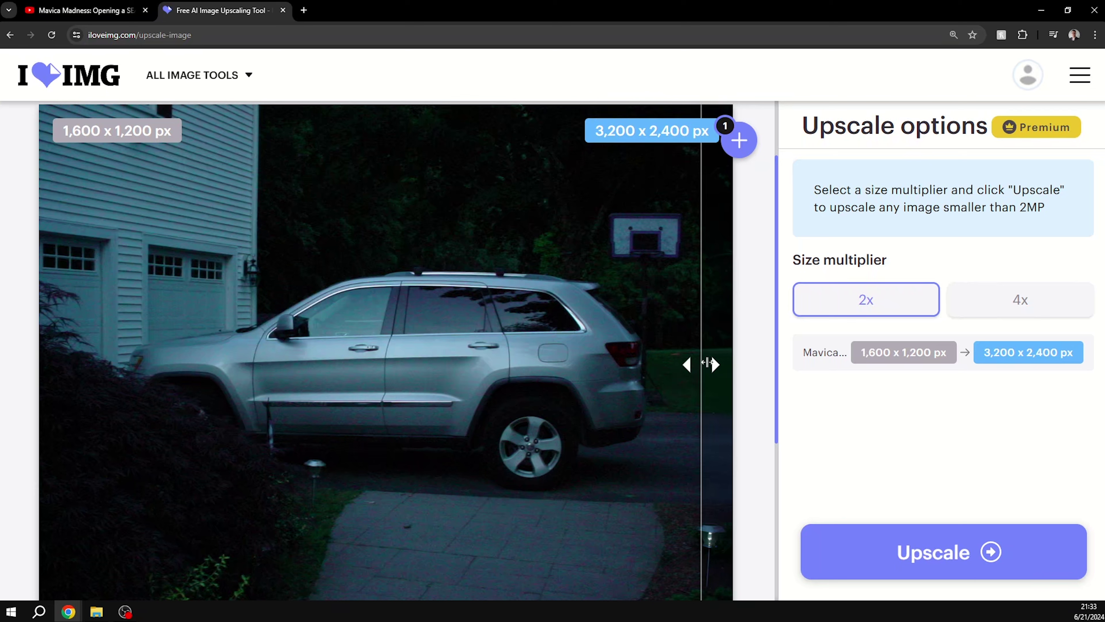
drag(708, 362, 537, 398)
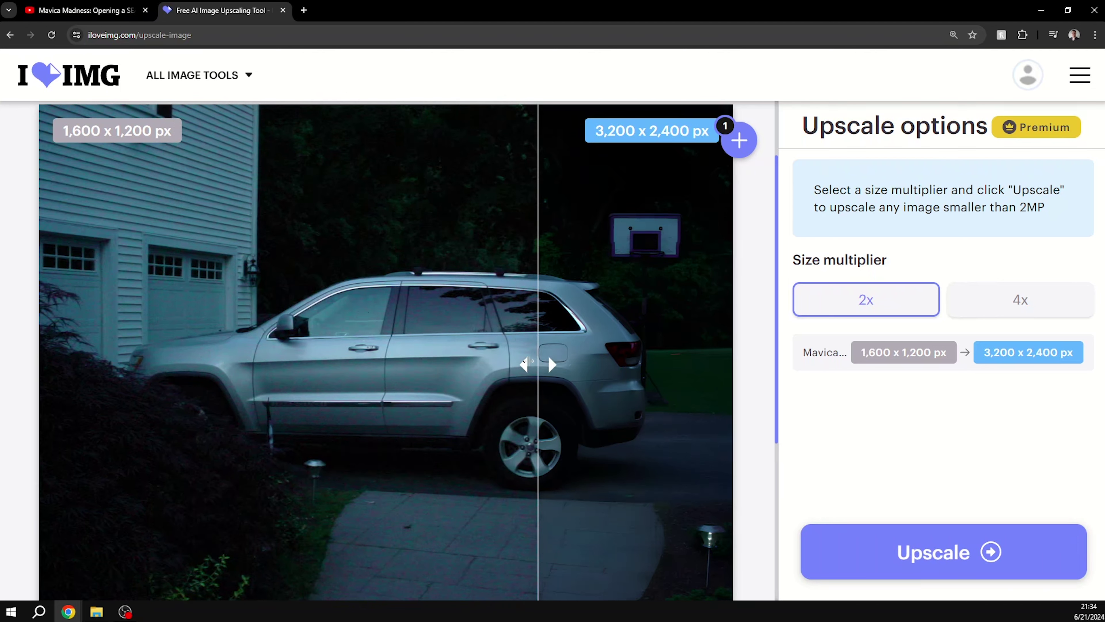
drag(540, 355, 716, 375)
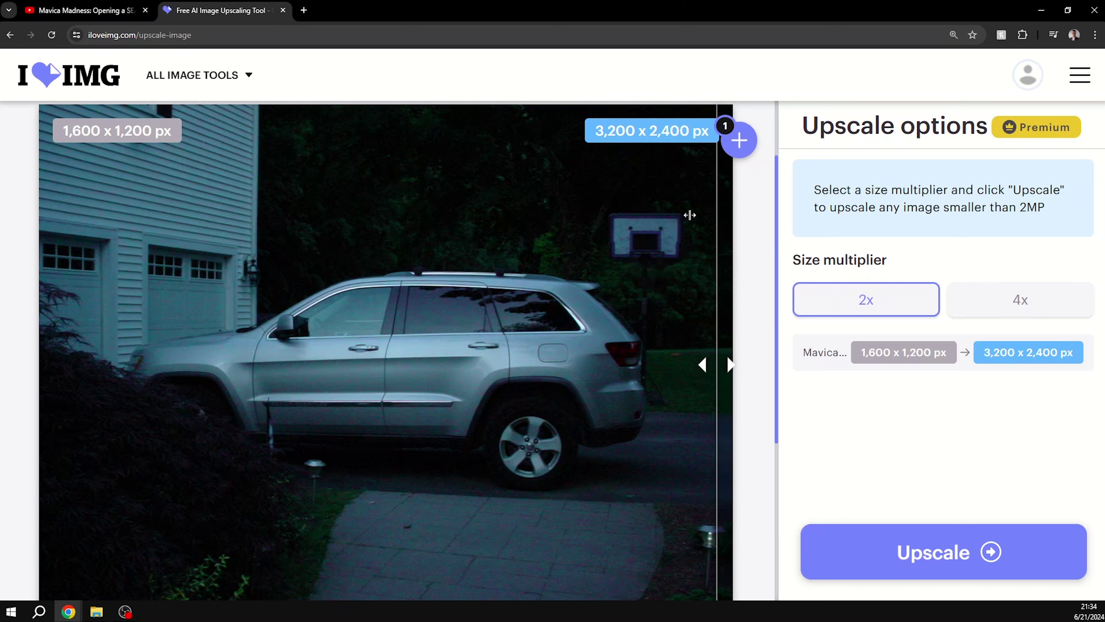
drag(714, 230, 781, 398)
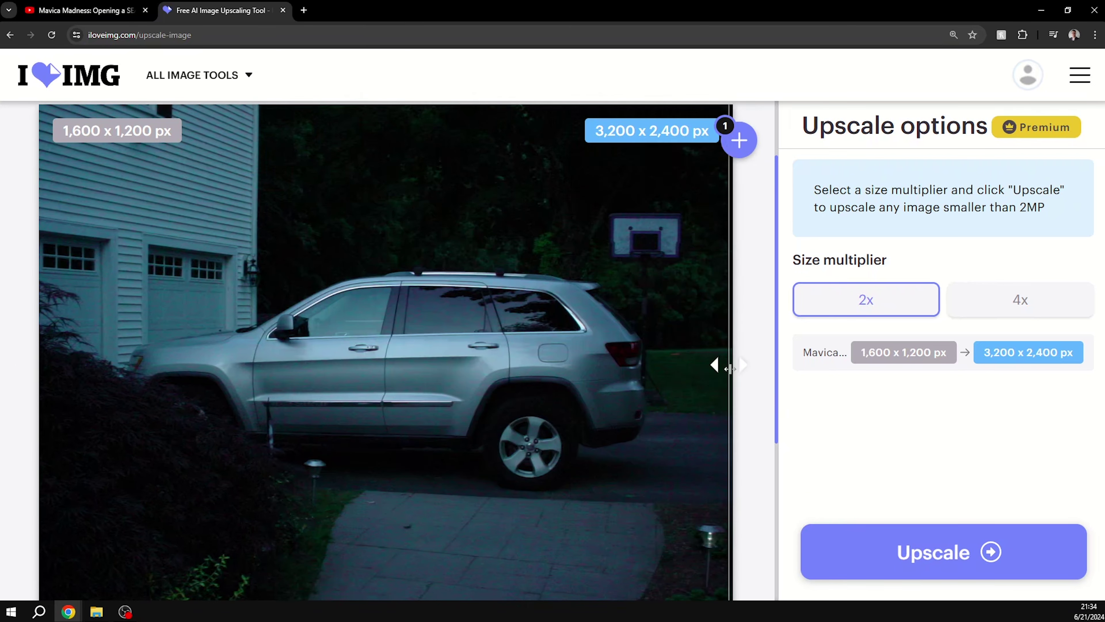
drag(730, 368, 237, 404)
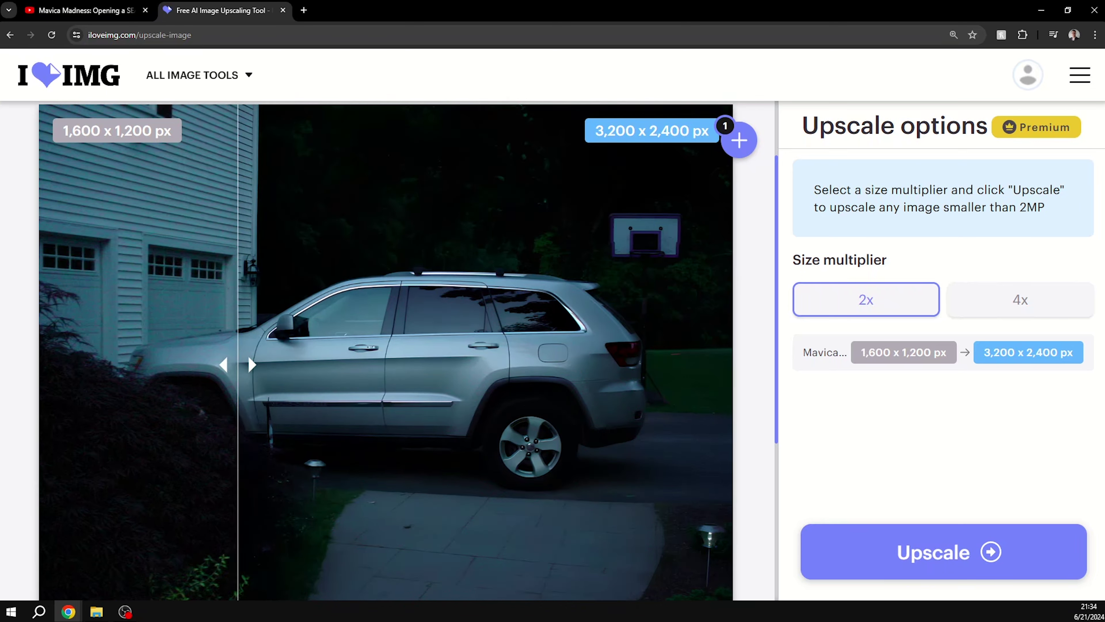
Step: Add the striped lighthouse photo to the batch and sweep its before/after divider from the trees to the lighthouse base
click(739, 140)
double_click(432, 322)
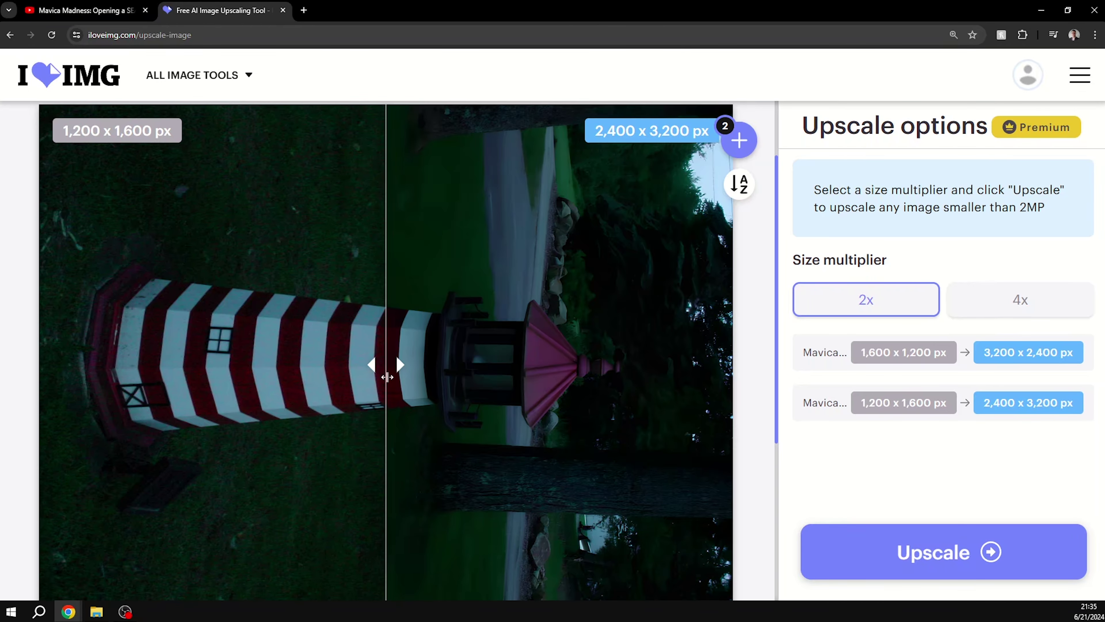
drag(387, 377, 695, 422)
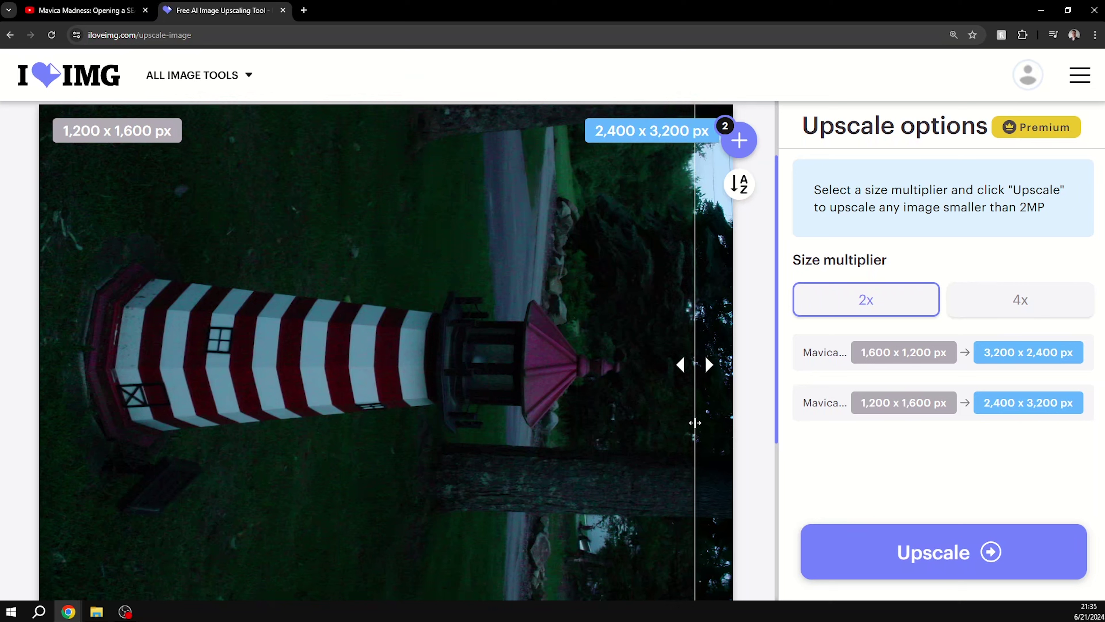
drag(695, 422, 90, 463)
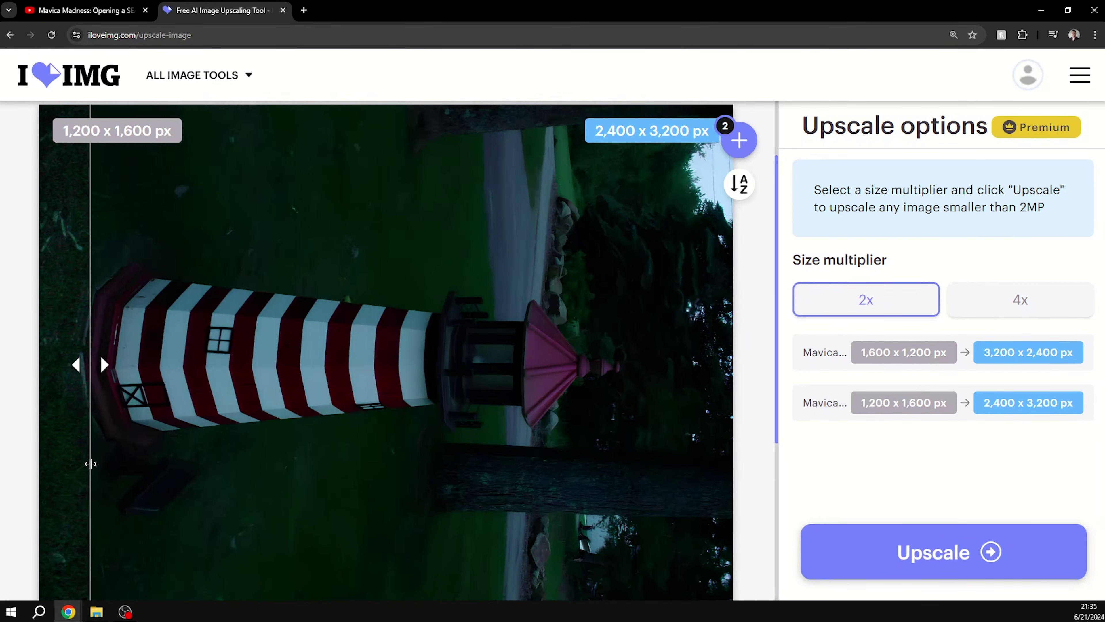
Step: Compare the original and 2x lighthouse photo around the pink roof, lantern room, red and white stripes, and surrounding grass
scroll(391, 305, down, 1)
drag(90, 362, 617, 394)
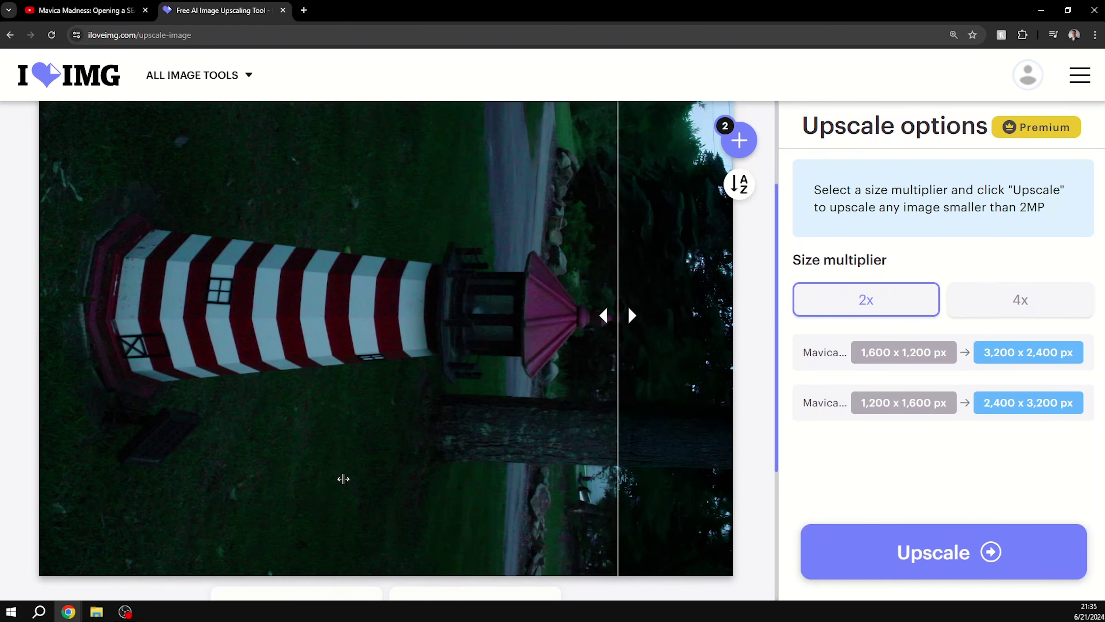
drag(629, 394, 500, 382)
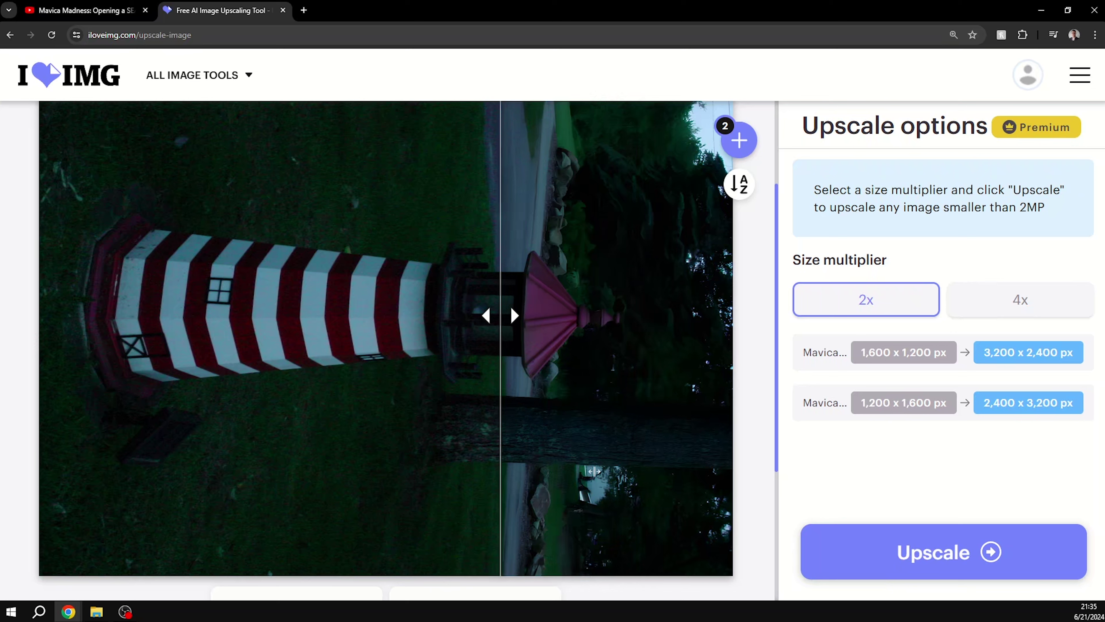
drag(484, 366, 97, 249)
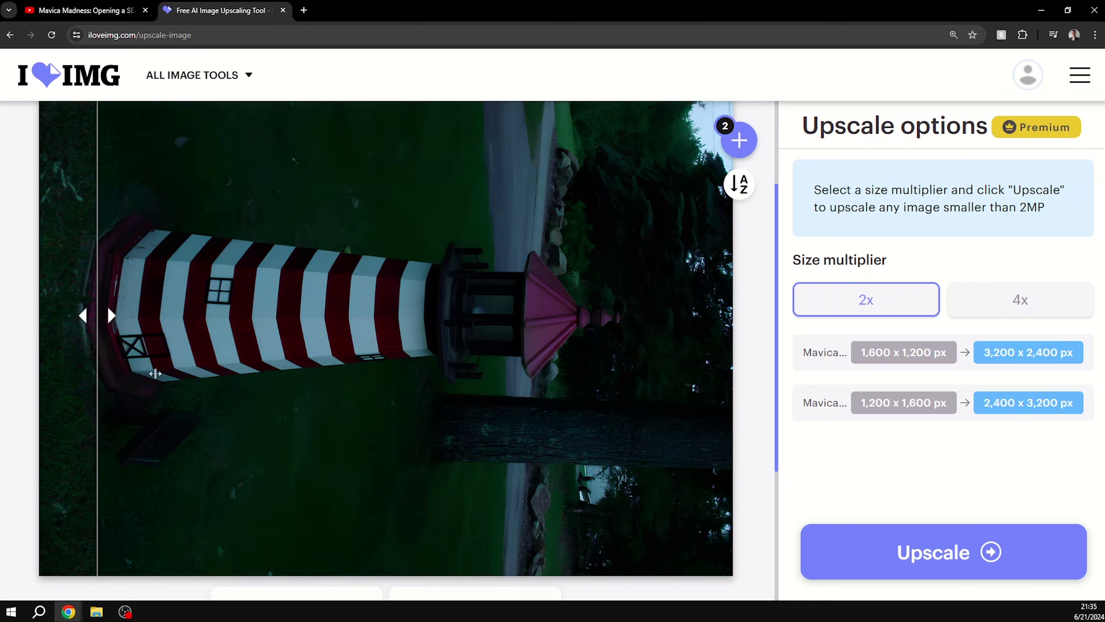
drag(104, 380, 528, 399)
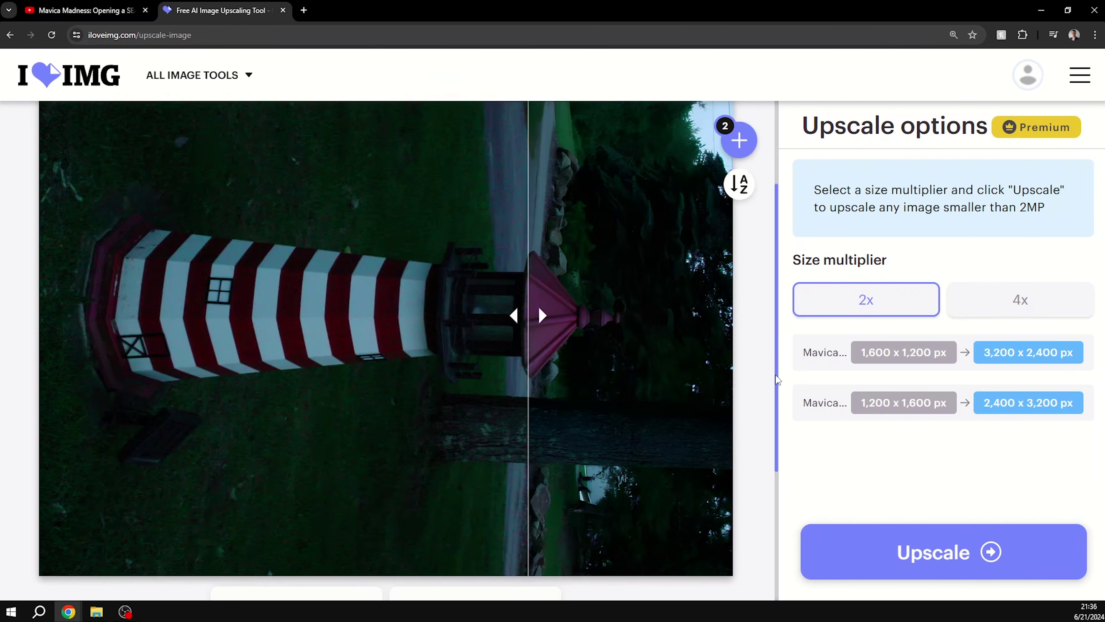
Step: Sweep the lighthouse photo's before/after divider across the striped tower and over to the dark trees to compare both versions
drag(777, 379, 356, 323)
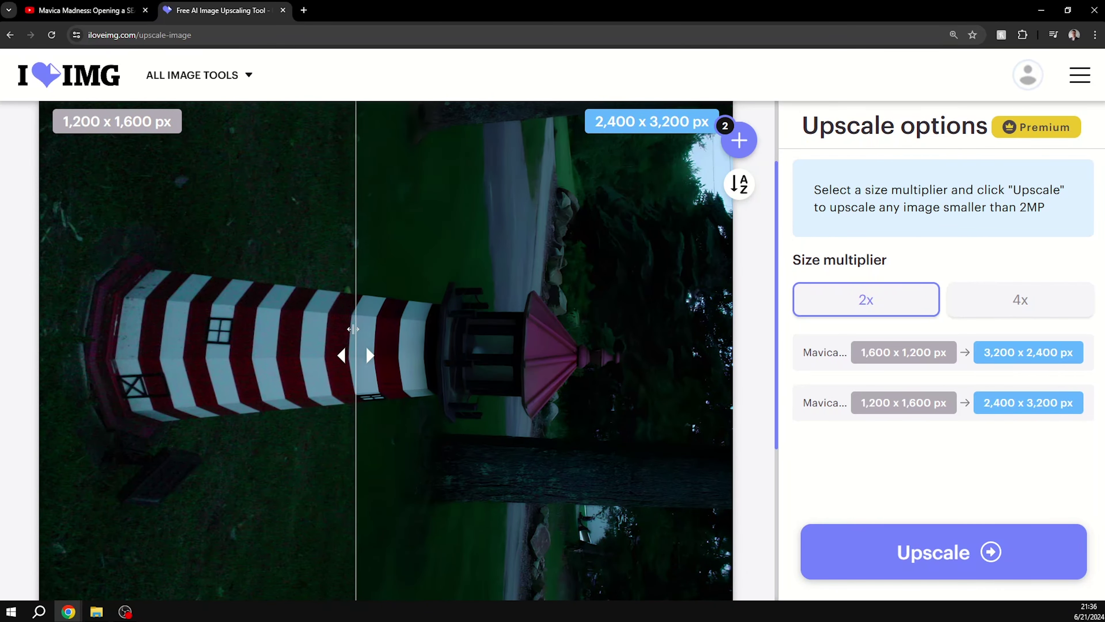
drag(351, 324, 704, 466)
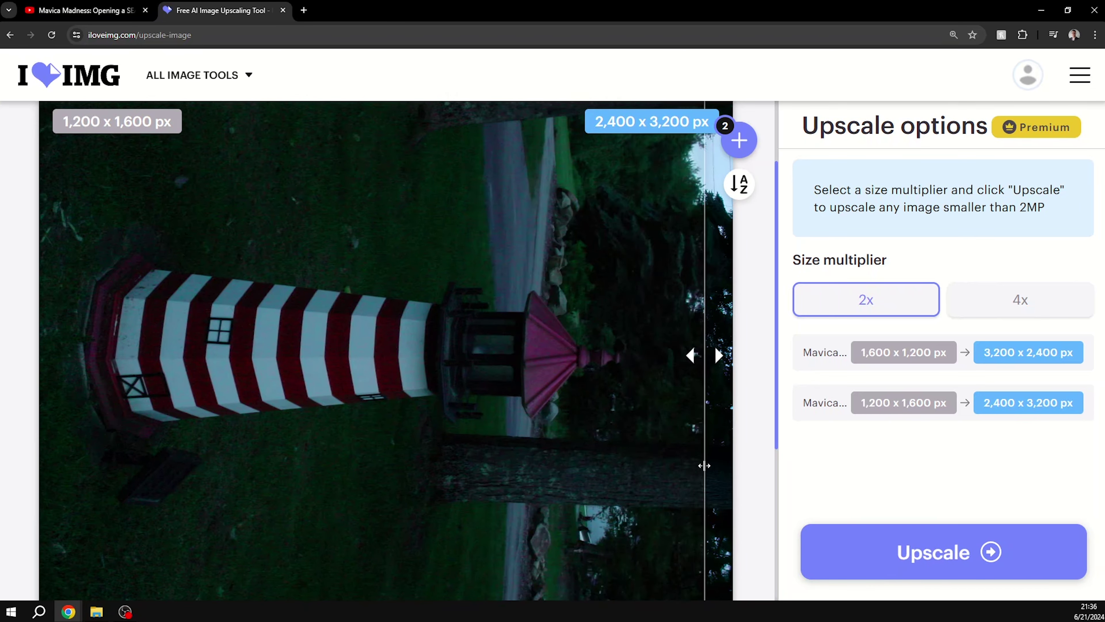
Step: Leave the upscale batch for the iLoveIMG home page and set the browser zoom to 100%
click(79, 83)
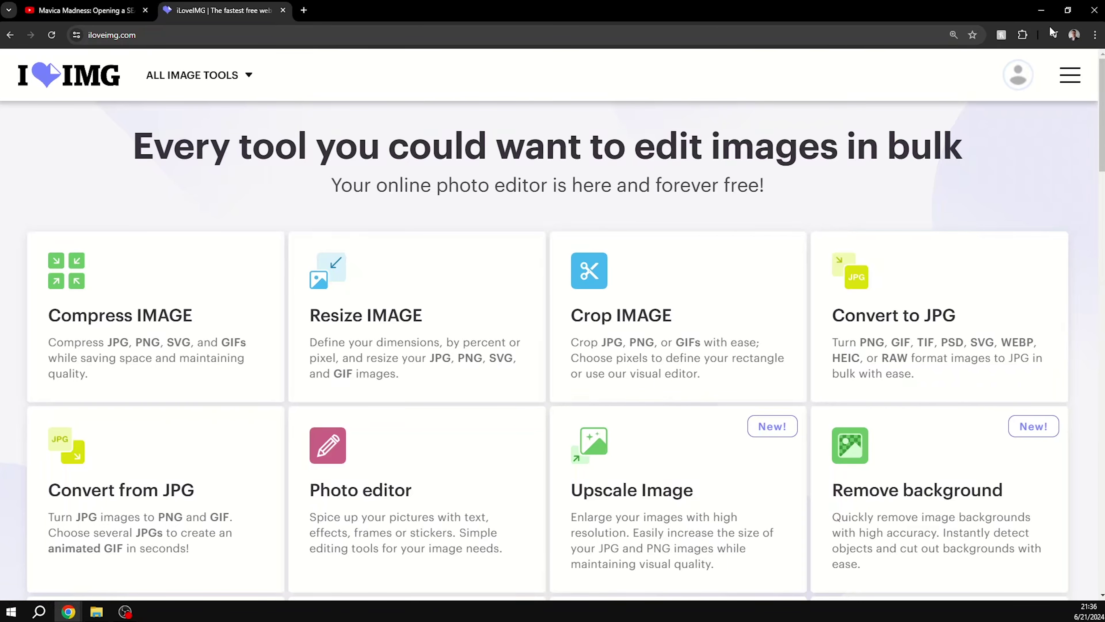
click(1095, 35)
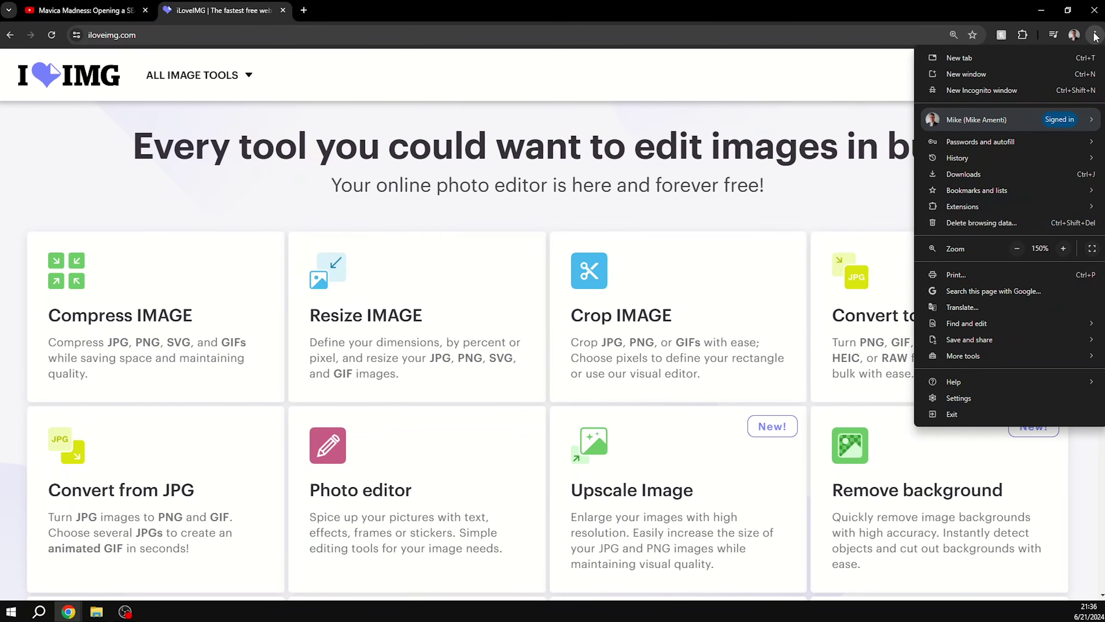
click(1016, 248)
click(1016, 248)
click(1017, 248)
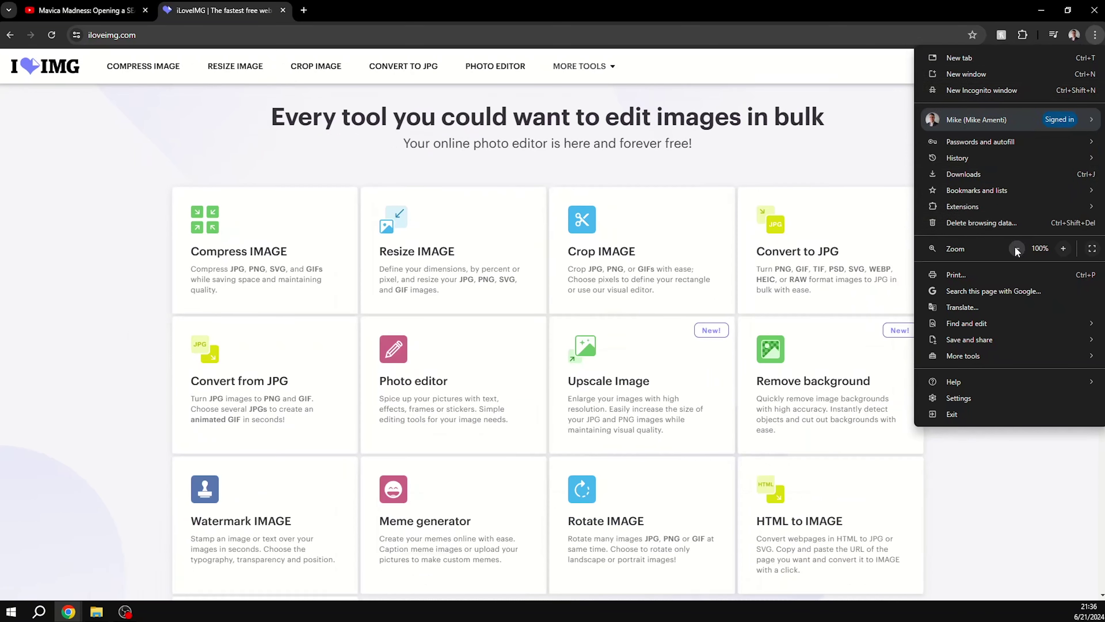
click(903, 141)
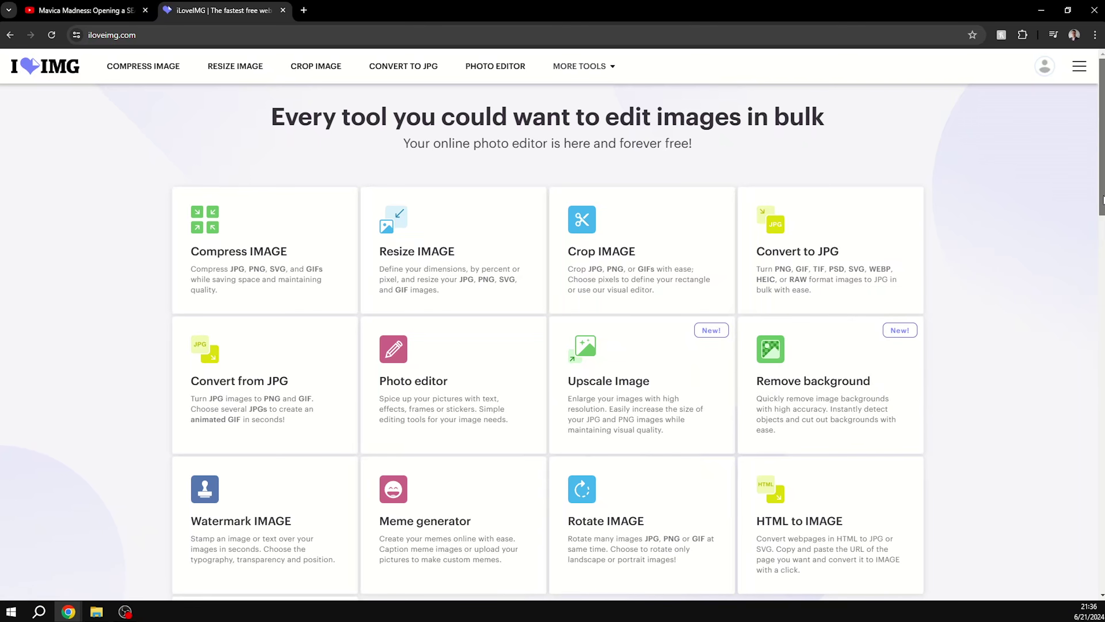
Step: Look over the image tools offered on the home page, from Compress IMAGE through HTML to IMAGE
scroll(1103, 198, down, 4)
scroll(1100, 195, up, 4)
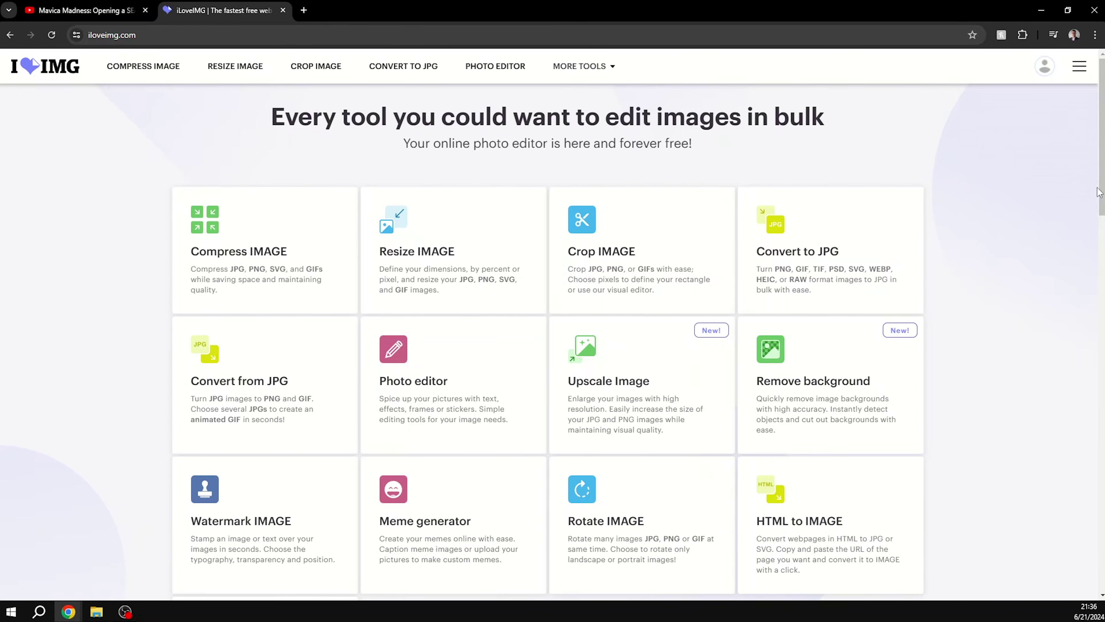
scroll(1099, 192, down, 1)
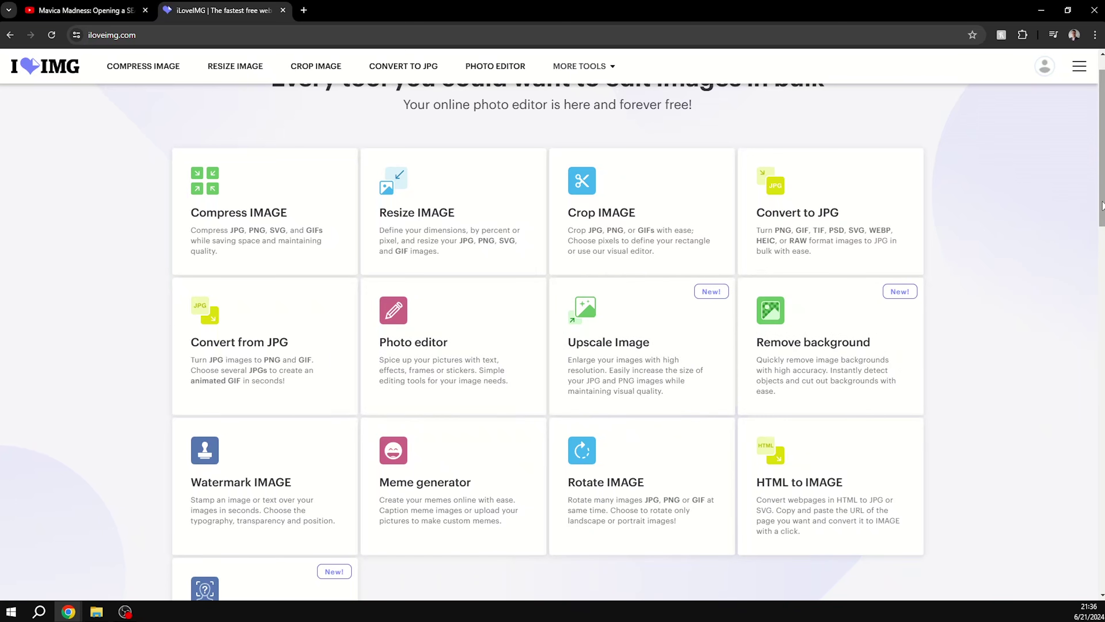
scroll(1086, 235, down, 1)
scroll(638, 333, up, 1)
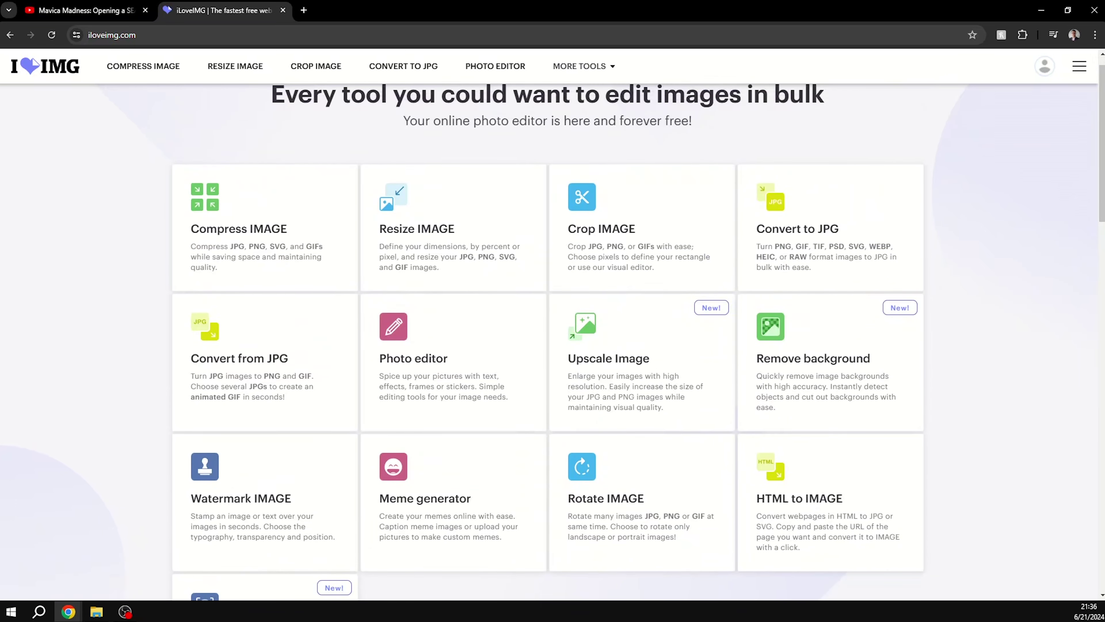